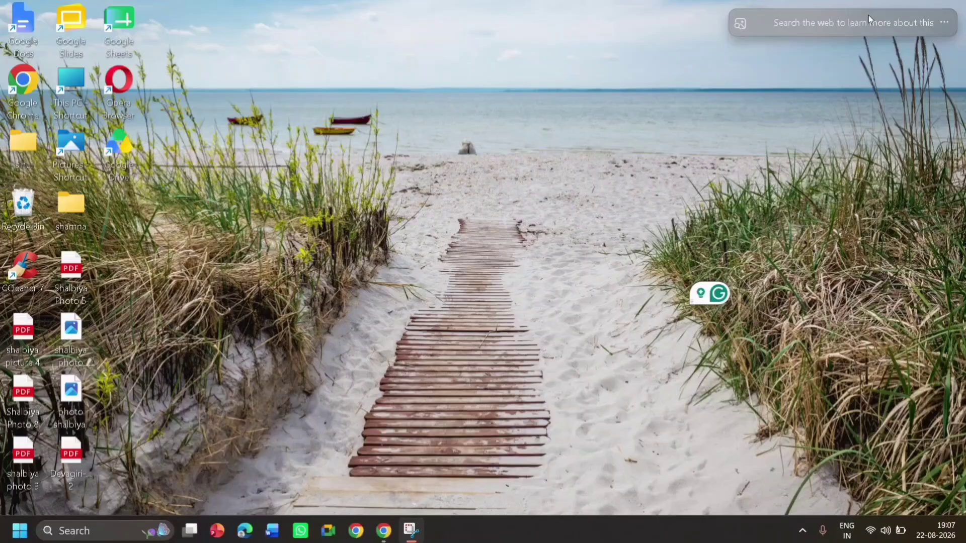
In ChatGPT in Chrome, ask it as an experienced children's story script writer to write a 2-character children's story, 2 minutes long
{"action": "left_click", "coordinate": [386, 533]}
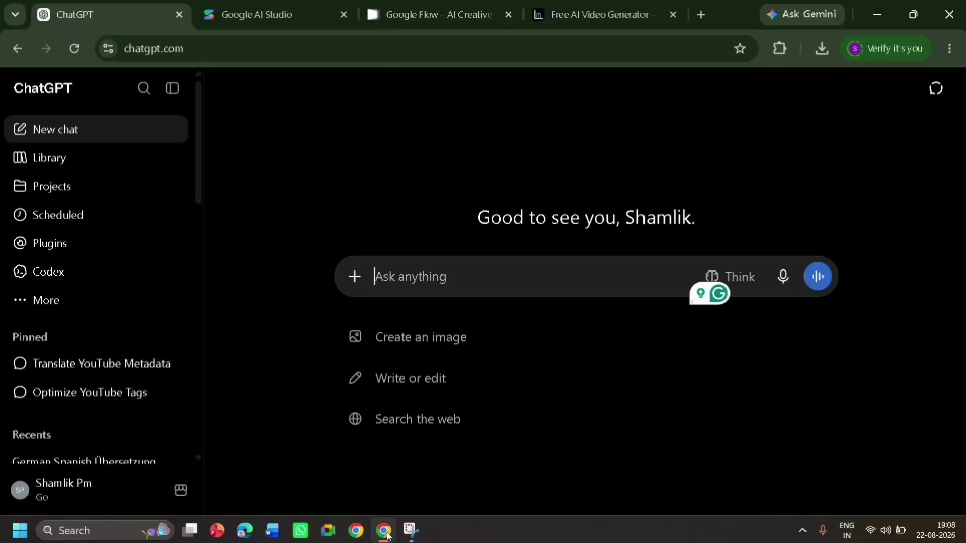
{"action": "type", "text": "you are experienced children story script writter."}
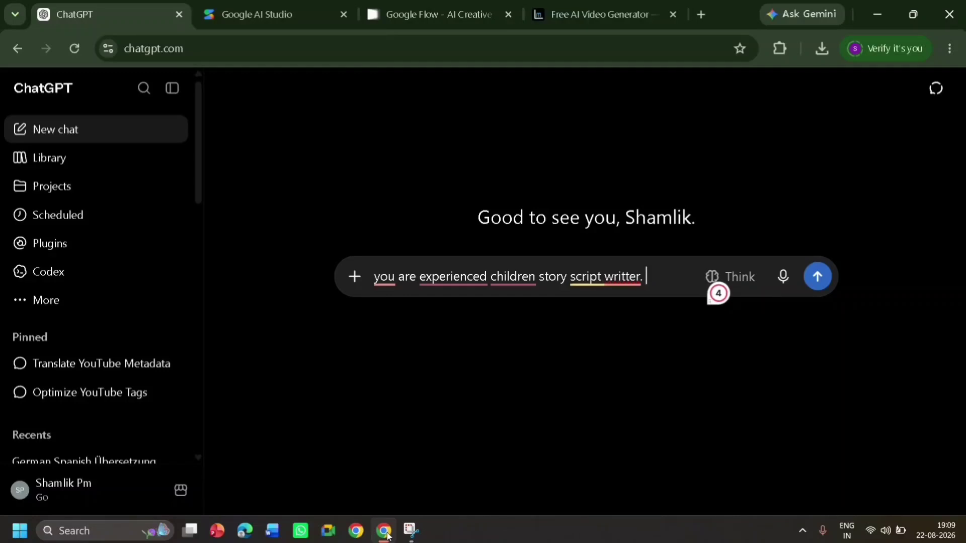
{"action": "type", "text": "write a story for children."}
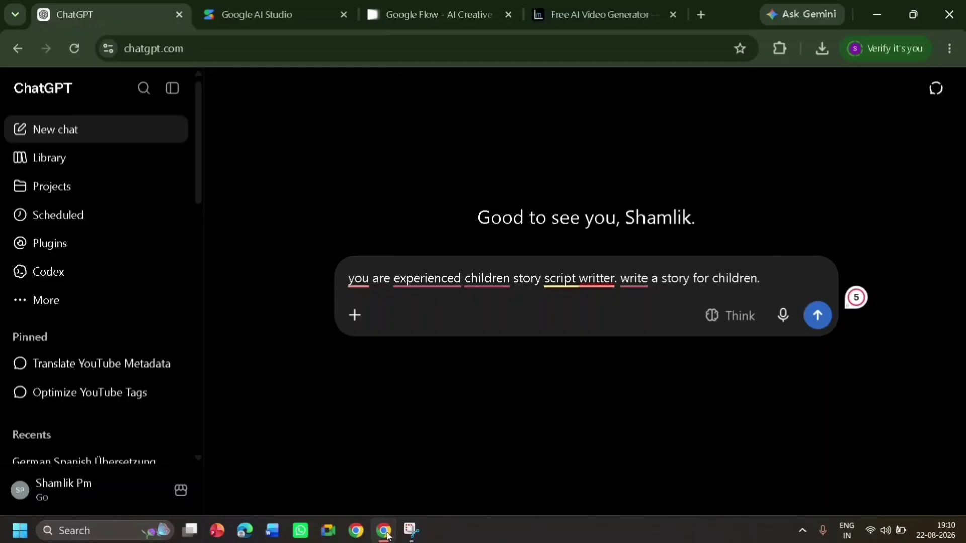
{"action": "type", "text": "it should be 2 character story. length should be 2 minutes."}
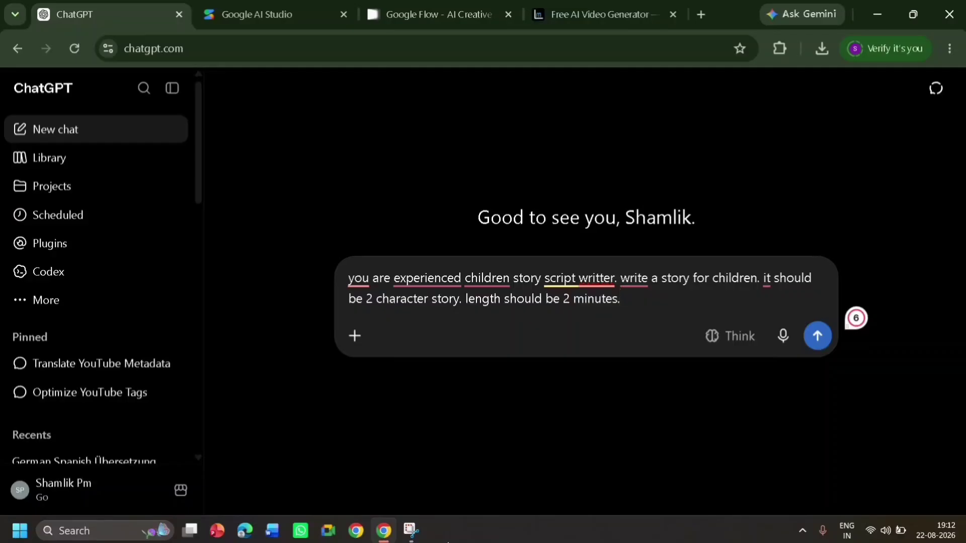
{"action": "left_click", "coordinate": [817, 336]}
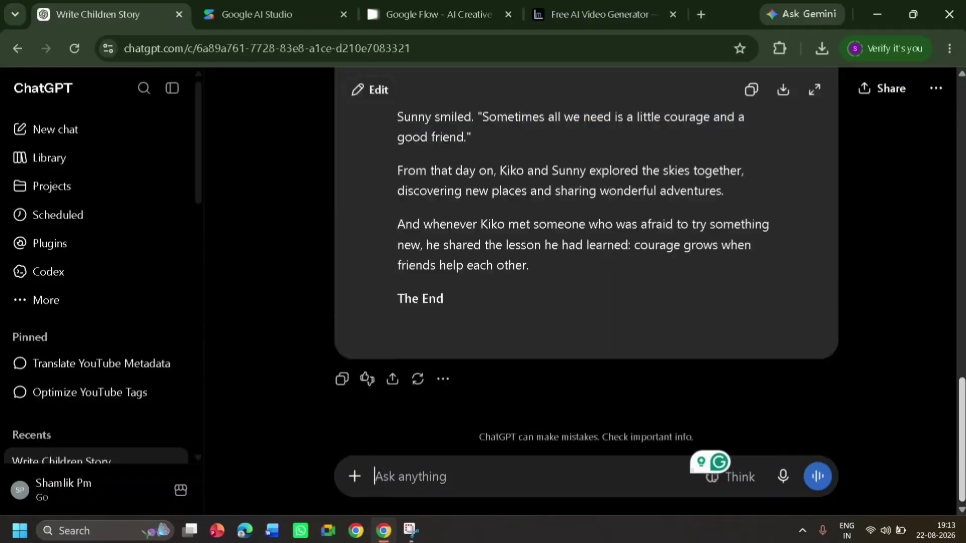
Request the "story without dialouge" in the same chat and copy the rewritten response
{"action": "left_click_drag", "start_coordinate": [961, 420], "coordinate": [912, 410]}
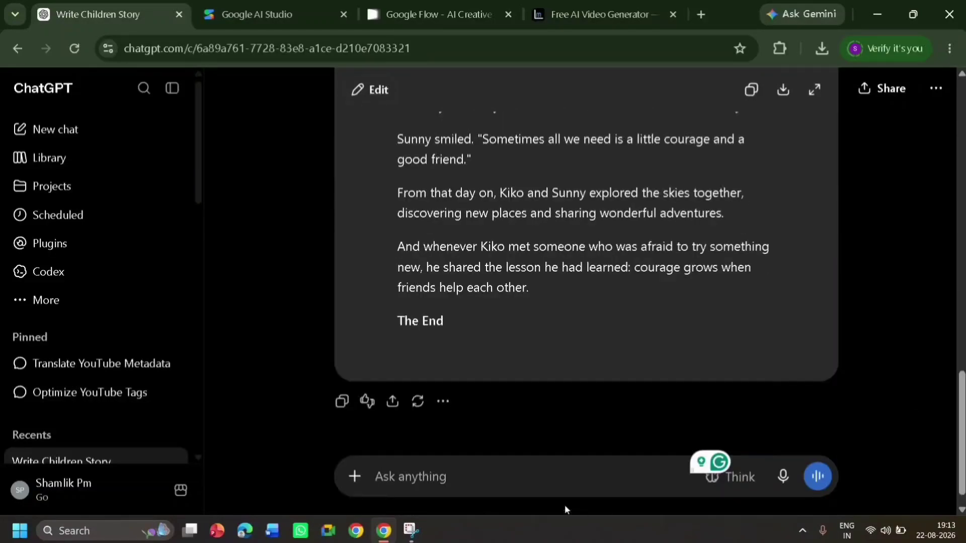
{"action": "left_click", "coordinate": [549, 483]}
{"action": "type", "text": "story"}
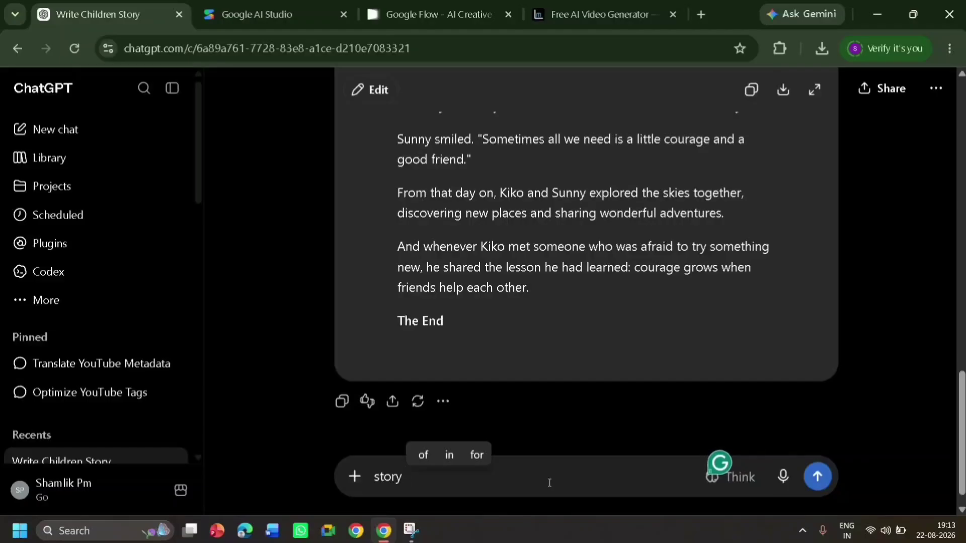
{"action": "type", "text": "without dialouge"}
{"action": "key", "text": "Return"}
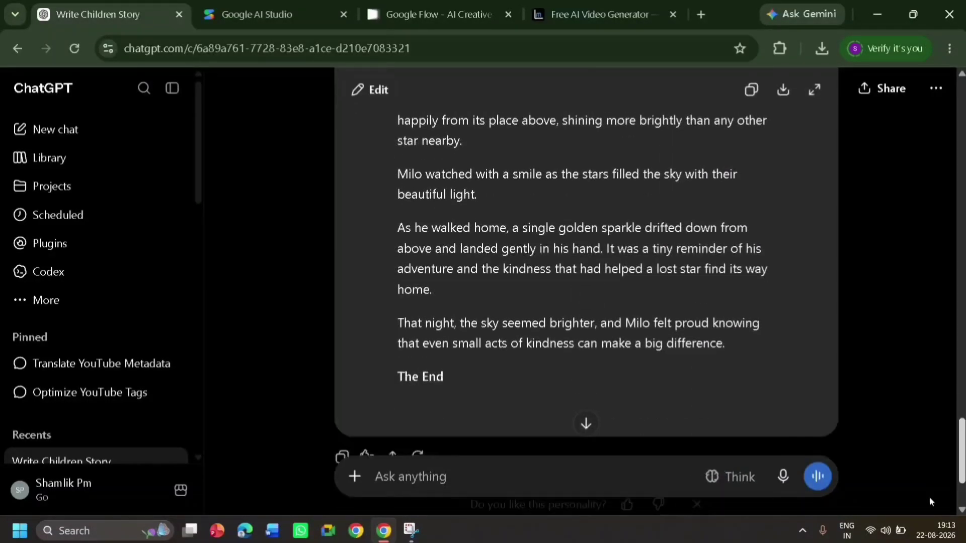
{"action": "mouse_move", "coordinate": [929, 499]}
{"action": "left_mouse_down"}
{"action": "mouse_move", "coordinate": [932, 485]}
{"action": "mouse_move", "coordinate": [927, 498]}
{"action": "left_mouse_up"}
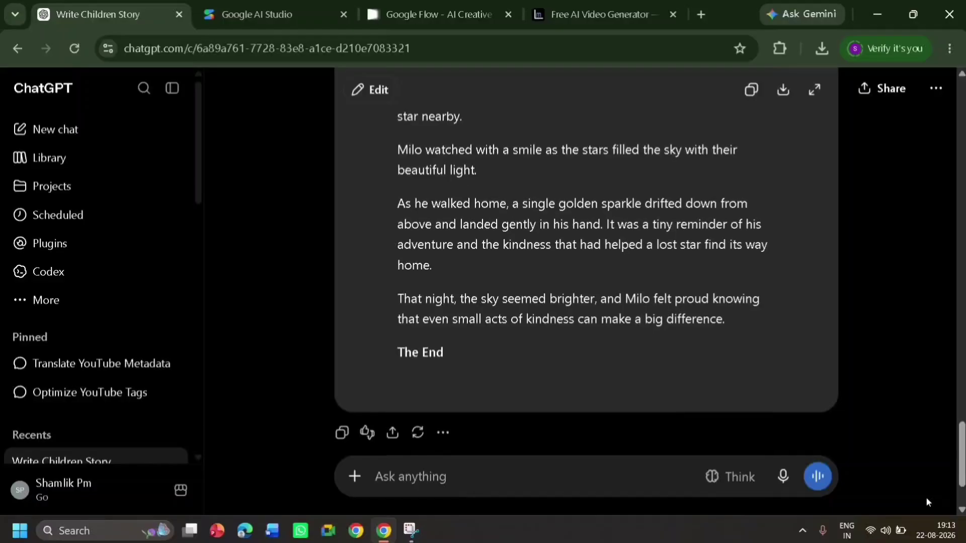
{"action": "left_click", "coordinate": [341, 434]}
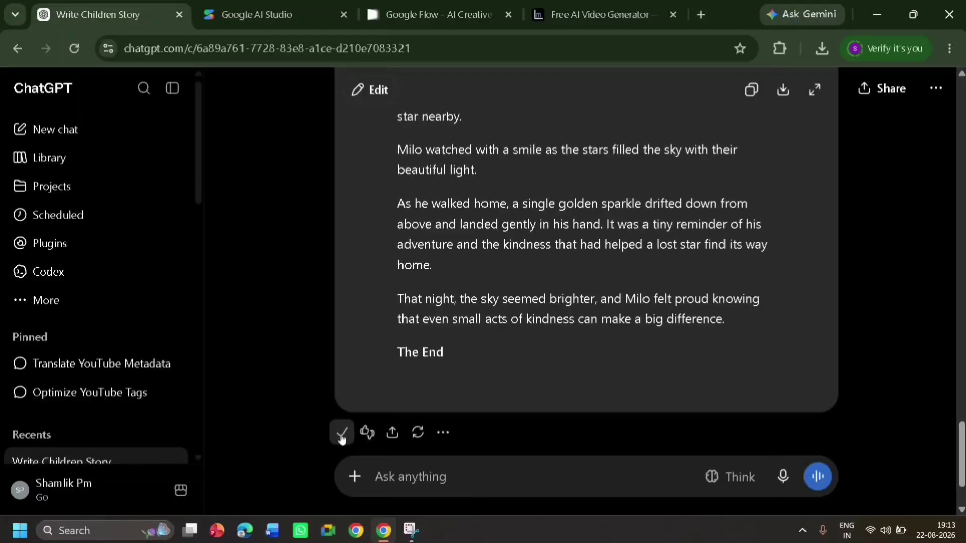
Switch to the Google AI Studio tab, search for "ai studio generate speech" and open the aistudio.google.com generate-speech result
{"action": "left_click", "coordinate": [246, 3]}
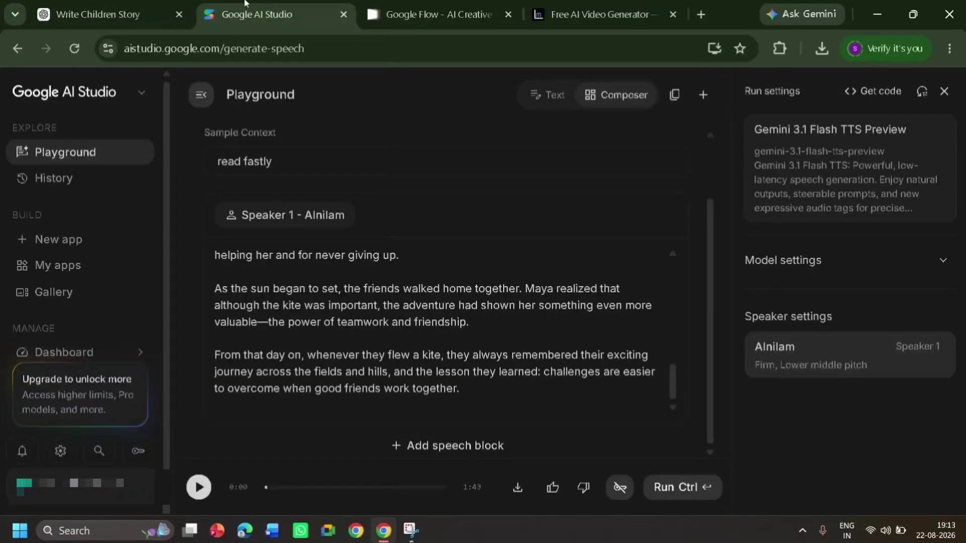
{"action": "left_click", "coordinate": [322, 57]}
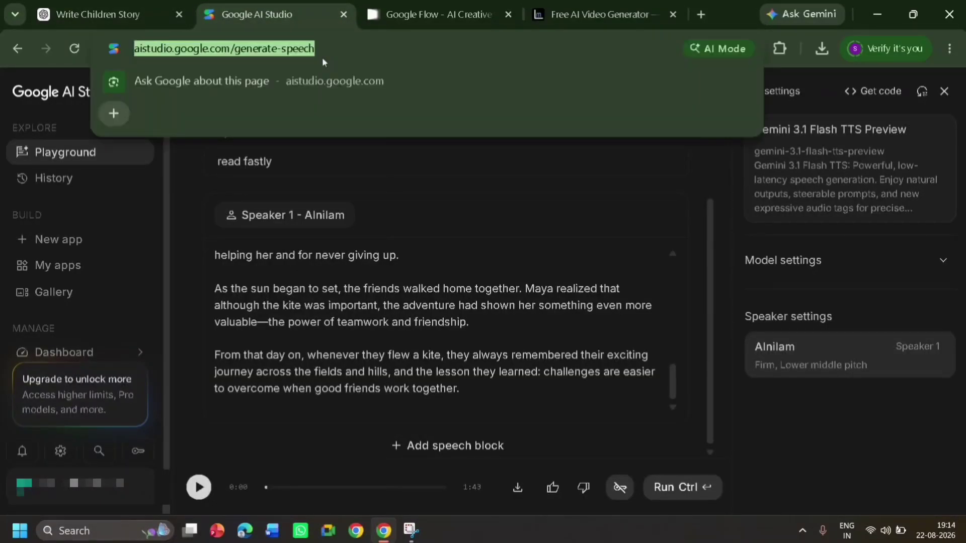
{"action": "type", "text": "ai"}
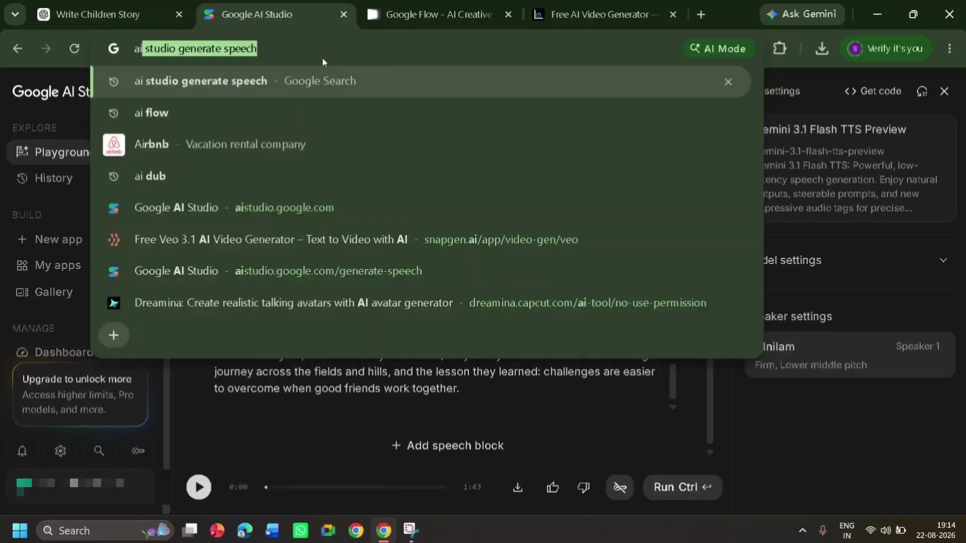
{"action": "key", "text": "Return"}
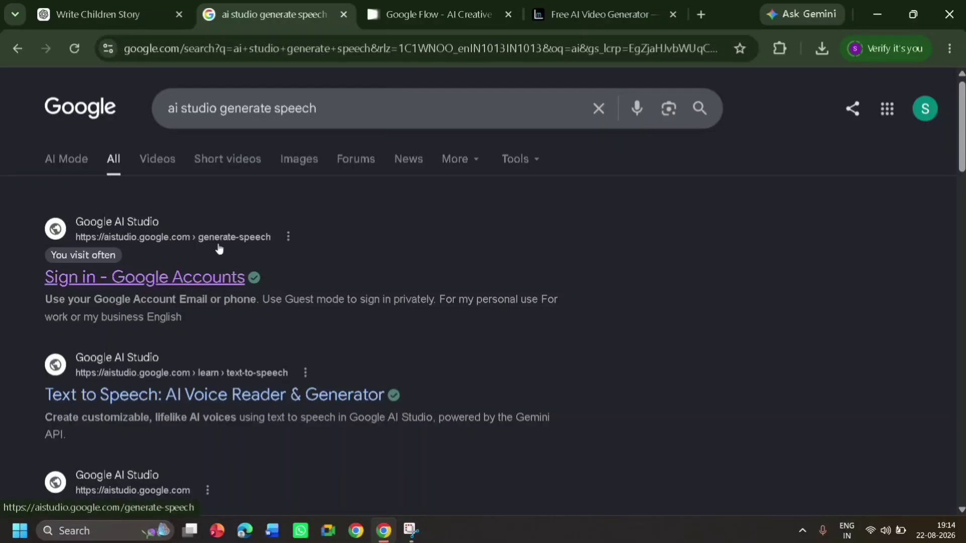
{"action": "left_click", "coordinate": [215, 281]}
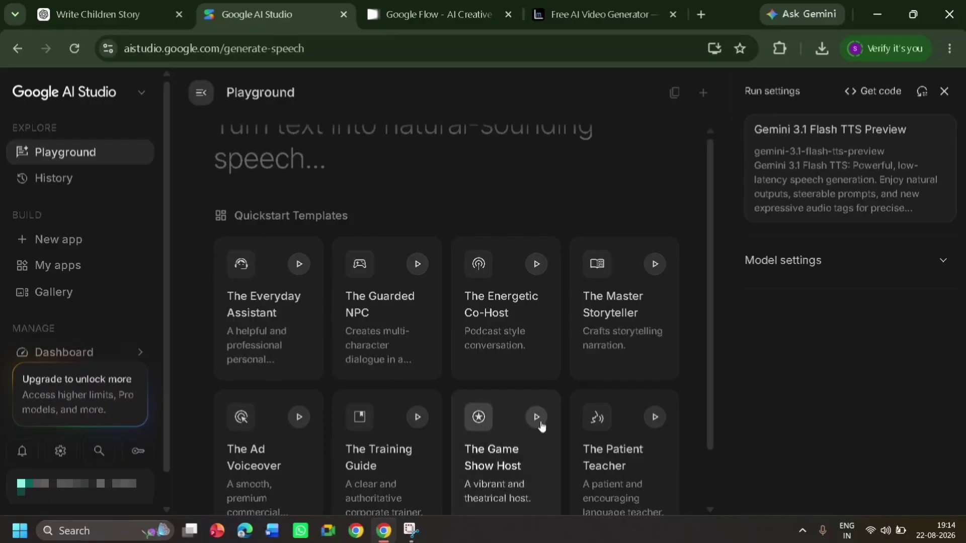
Load The Master Storyteller template and replace Speaker 1's sample text with the copied story
{"action": "scroll", "coordinate": [714, 484], "scroll_direction": "down", "scroll_amount": 2}
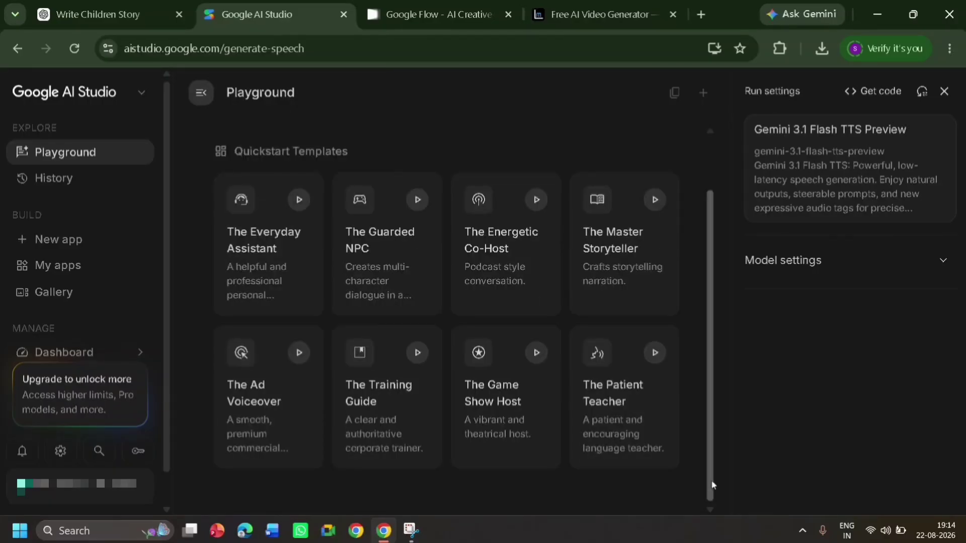
{"action": "left_click", "coordinate": [610, 270]}
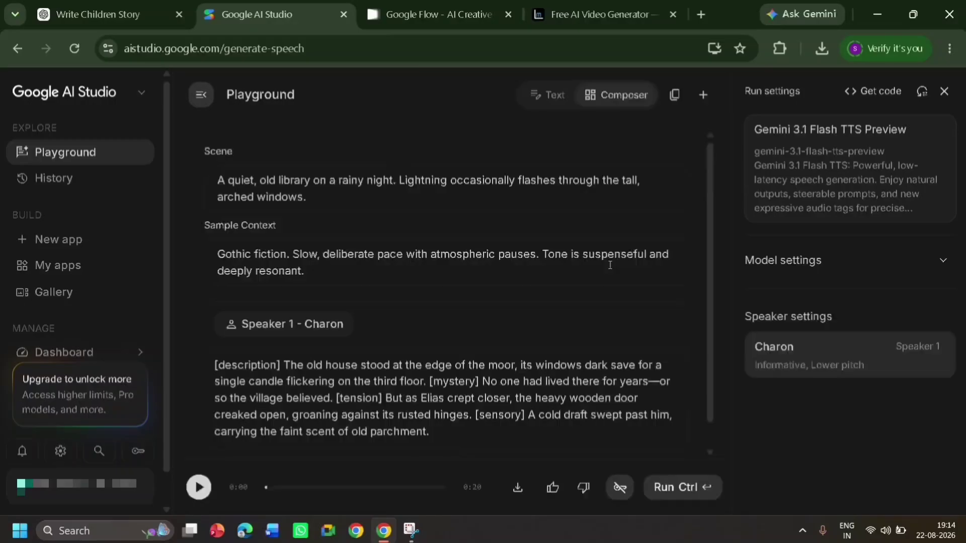
{"action": "triple_click", "coordinate": [418, 422]}
{"action": "key", "text": "BackSpace"}
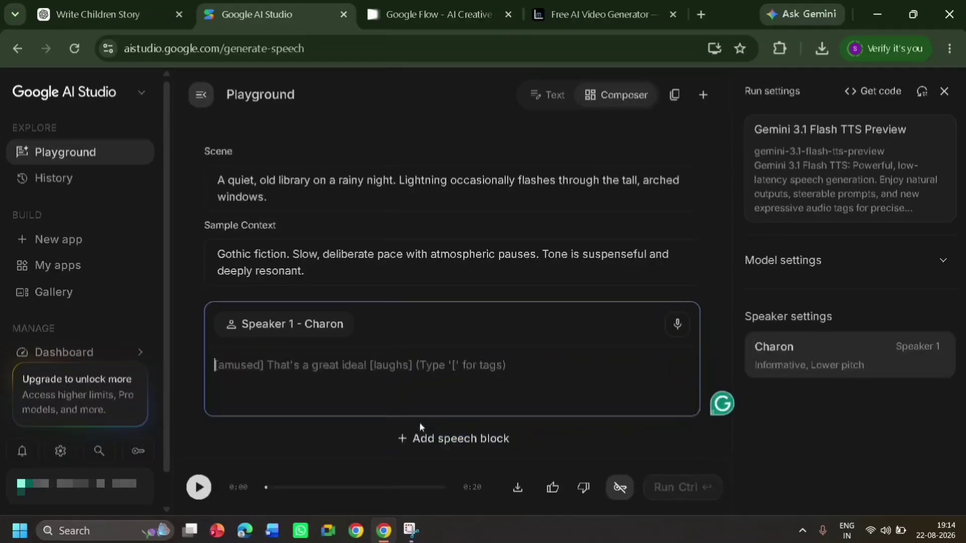
{"action": "right_click", "coordinate": [329, 361]}
{"action": "left_click", "coordinate": [365, 186]}
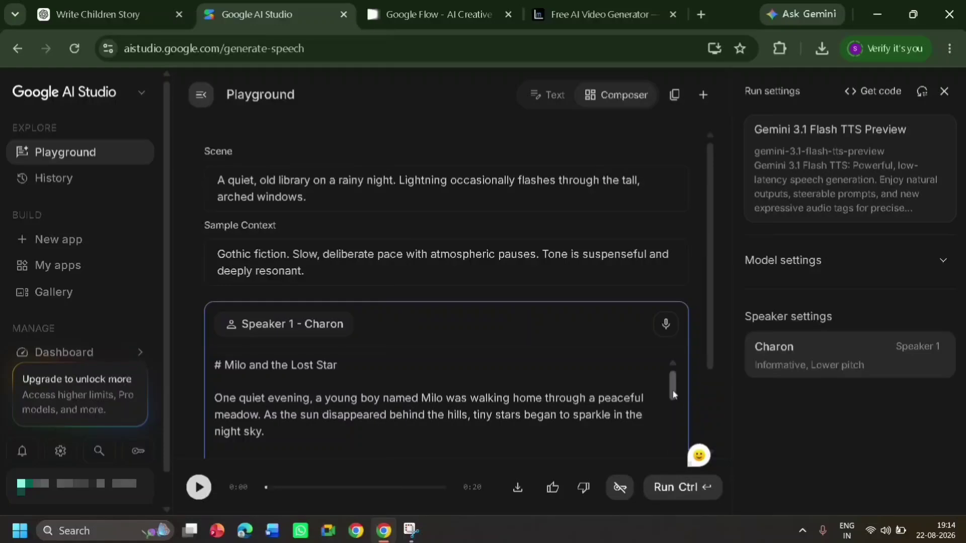
Delete the heading "# Milo and the Lost Star" so the script starts with "One quiet evening"
{"action": "left_click", "coordinate": [212, 400]}
{"action": "key", "text": "BackSpace"}
{"action": "key", "text": "BackSpace"}
{"action": "key", "text": "BackSpace"}
{"action": "key", "text": "BackSpace"}
{"action": "key", "text": "BackSpace"}
{"action": "key", "text": "BackSpace"}
{"action": "key", "text": "BackSpace"}
{"action": "key", "text": "BackSpace"}
{"action": "key", "text": "BackSpace"}
{"action": "key", "text": "BackSpace"}
{"action": "key", "text": "BackSpace"}
{"action": "key", "text": "BackSpace"}
{"action": "key", "text": "BackSpace"}
{"action": "key", "text": "BackSpace"}
{"action": "key", "text": "BackSpace"}
{"action": "key", "text": "BackSpace"}
{"action": "key", "text": "BackSpace"}
{"action": "key", "text": "BackSpace"}
{"action": "key", "text": "BackSpace"}
{"action": "key", "text": "BackSpace"}
{"action": "key", "text": "BackSpace"}
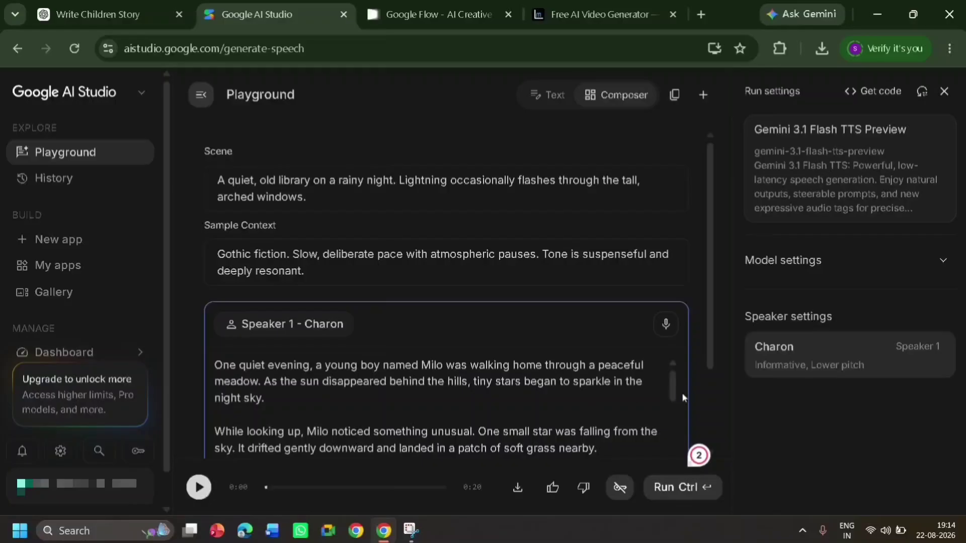
Delete the closing "The End" line and its asterisks from the end of Speaker 1's script
{"action": "scroll", "coordinate": [682, 393], "scroll_direction": "down", "scroll_amount": 10}
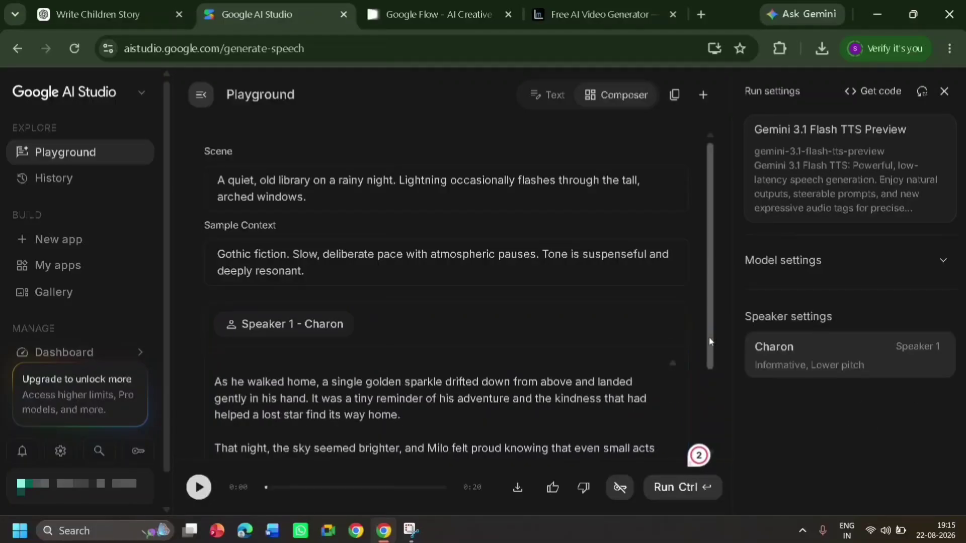
{"action": "scroll", "coordinate": [326, 398], "scroll_direction": "down", "scroll_amount": 2}
{"action": "left_click", "coordinate": [326, 398]}
{"action": "key", "text": "BackSpace"}
{"action": "key", "text": "BackSpace"}
{"action": "key", "text": "BackSpace"}
{"action": "key", "text": "BackSpace"}
{"action": "key", "text": "BackSpace"}
{"action": "key", "text": "BackSpace"}
{"action": "key", "text": "BackSpace"}
{"action": "key", "text": "BackSpace"}
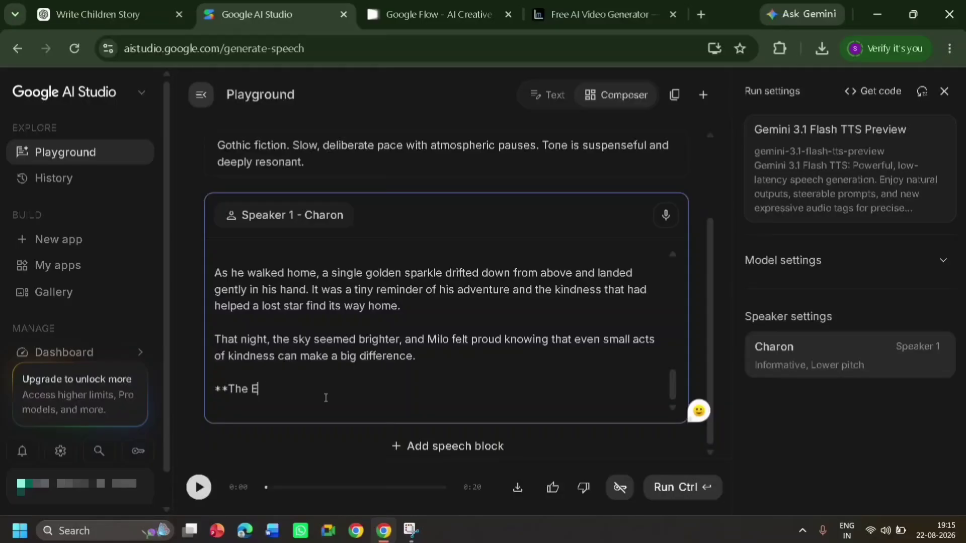
{"action": "key", "text": "BackSpace"}
{"action": "key", "text": "BackSpace"}
{"action": "key", "text": "BackSpace"}
{"action": "key", "text": "BackSpace"}
{"action": "key", "text": "BackSpace"}
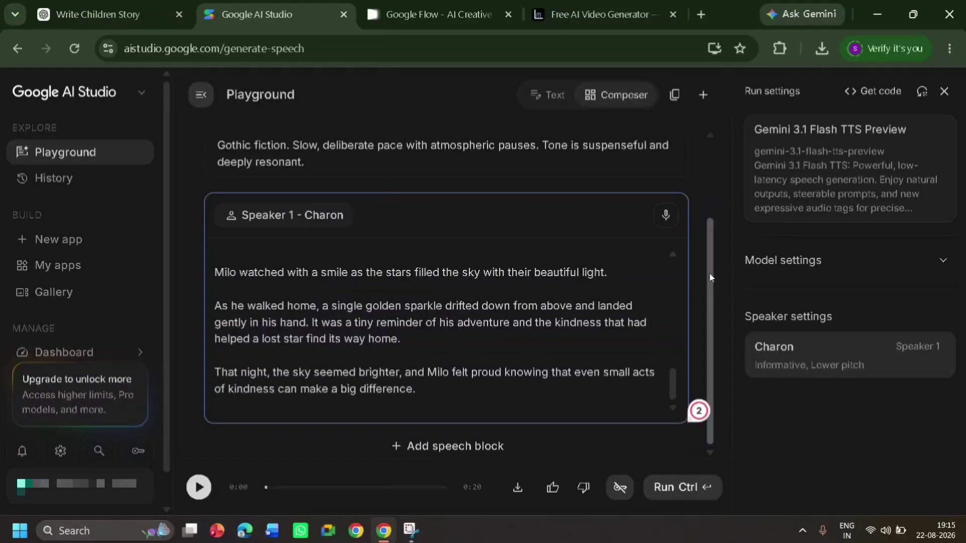
{"action": "left_click_drag", "start_coordinate": [710, 274], "coordinate": [703, 183]}
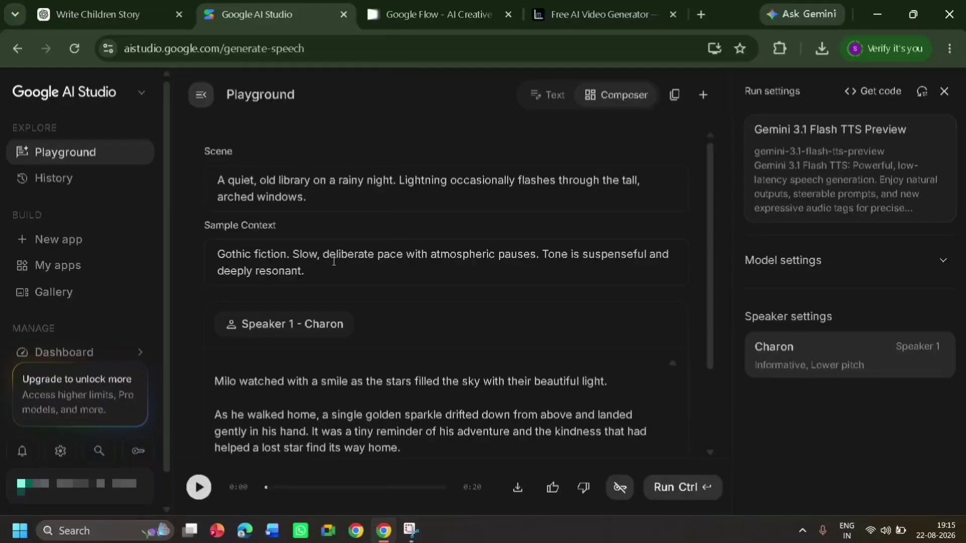
{"action": "left_click", "coordinate": [63, 12]}
{"action": "left_click", "coordinate": [274, 2]}
Examine the style, pace and accent options in the speaker settings for the Charon voice, and close the settings
{"action": "left_click", "coordinate": [795, 362]}
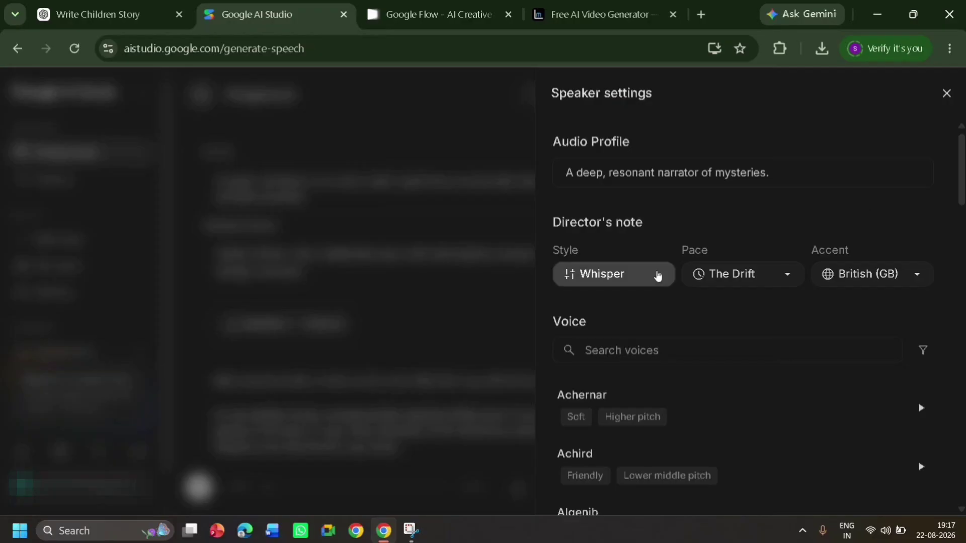
{"action": "left_click", "coordinate": [658, 274]}
{"action": "left_click", "coordinate": [833, 188]}
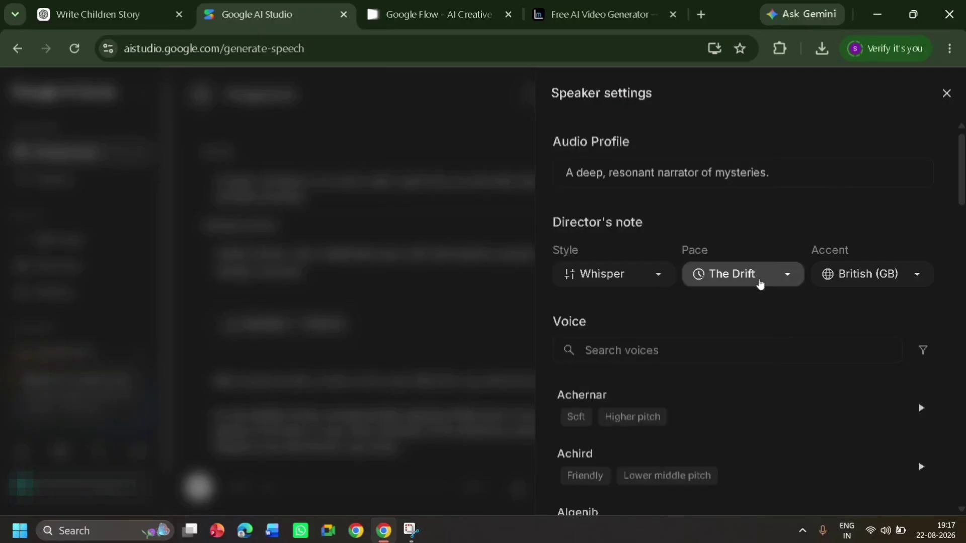
{"action": "left_click", "coordinate": [759, 278]}
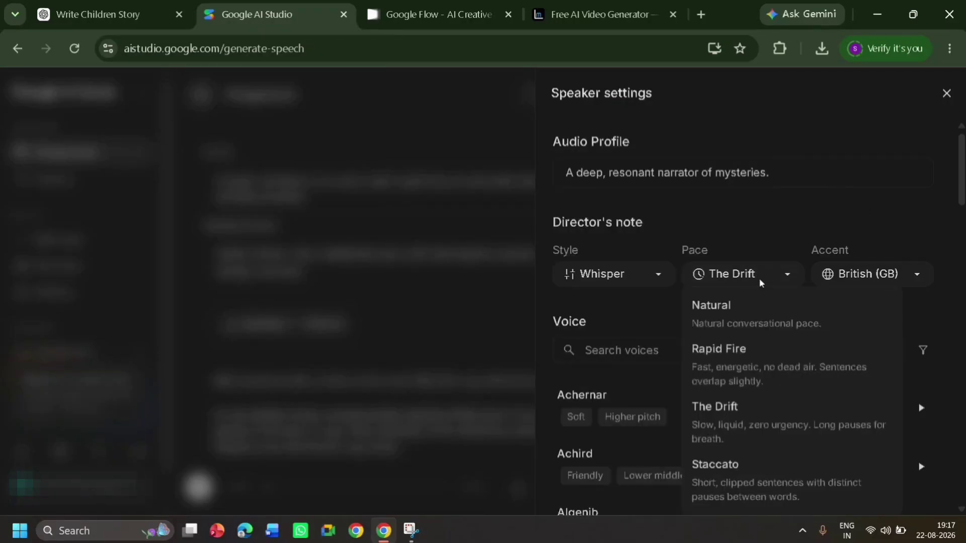
{"action": "left_click", "coordinate": [608, 319]}
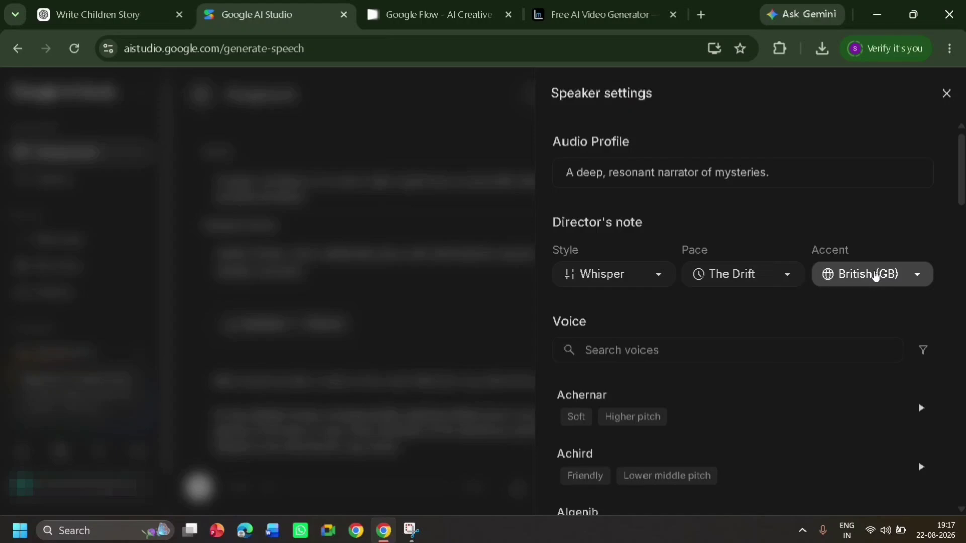
{"action": "left_click", "coordinate": [876, 275]}
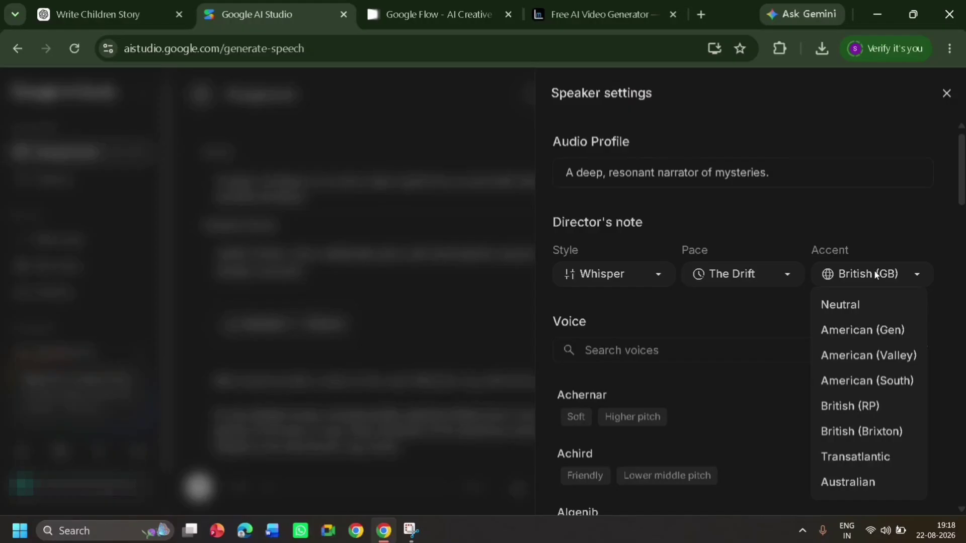
{"action": "left_click", "coordinate": [946, 94]}
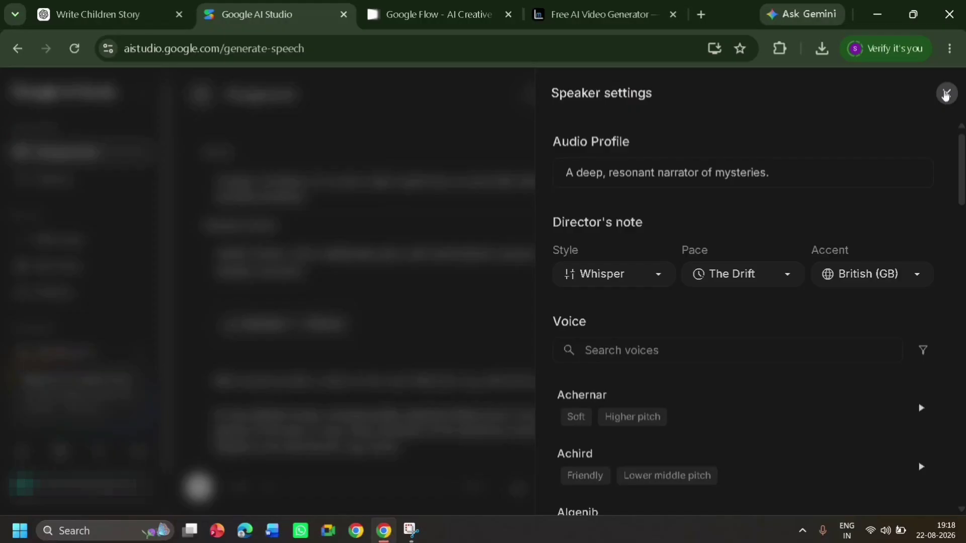
{"action": "left_click", "coordinate": [945, 94]}
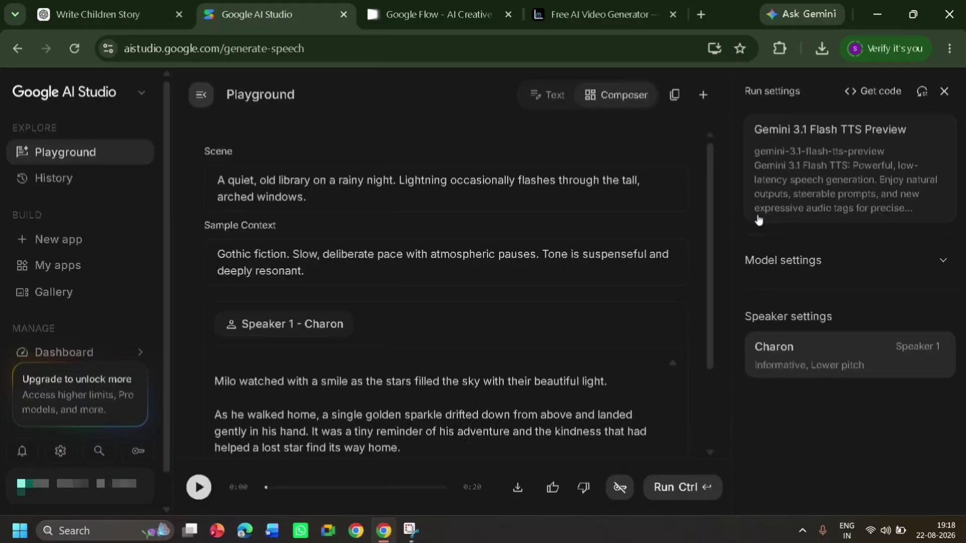
Generate the speech for the story script with the Charon voice and download the audio
{"action": "scroll", "coordinate": [609, 433], "scroll_direction": "down", "scroll_amount": 2}
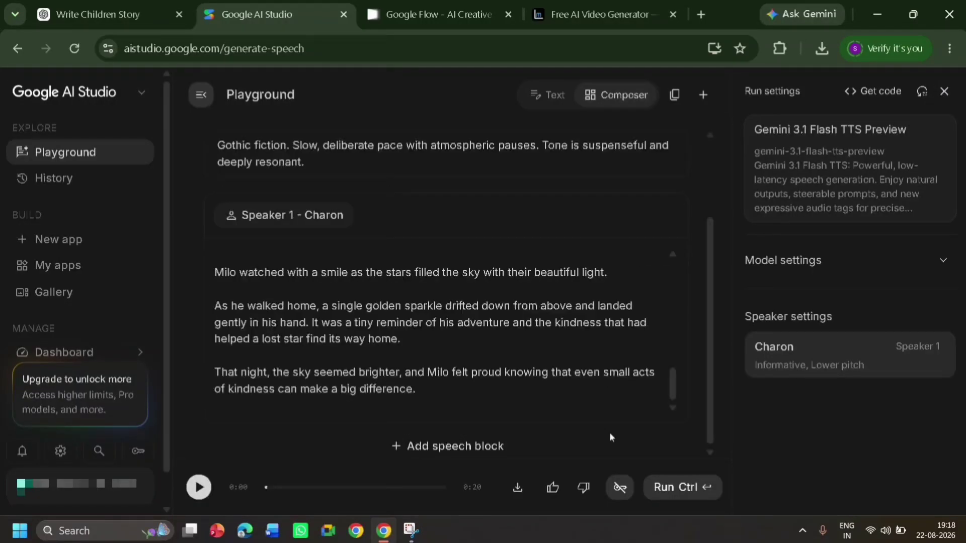
{"action": "left_click", "coordinate": [676, 488]}
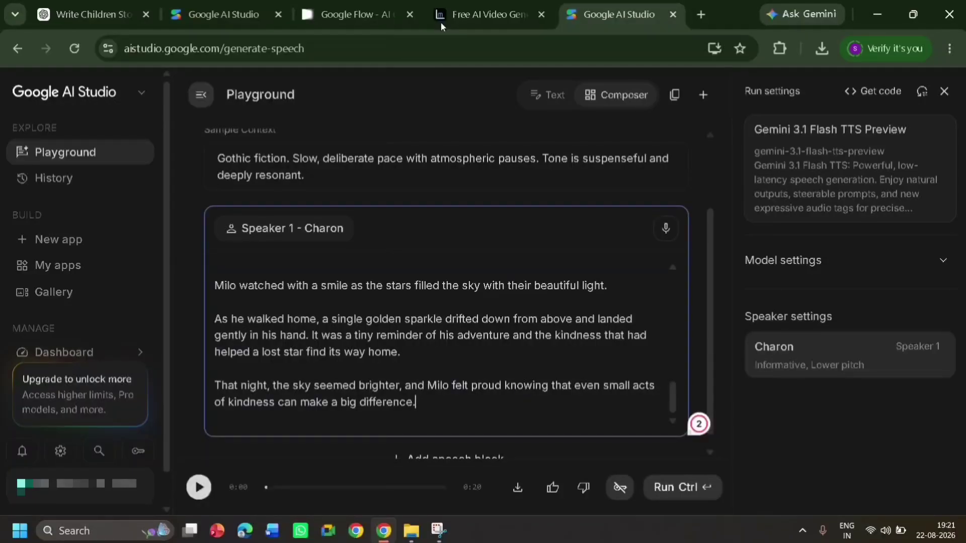
{"action": "left_click", "coordinate": [517, 494]}
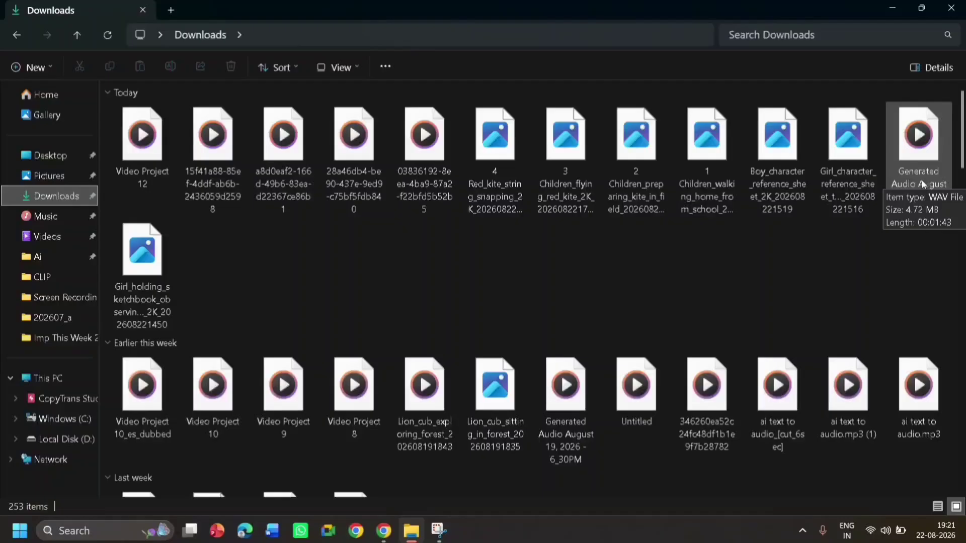
Open the downloaded story audio in Media Player to check it, close the player and return to ChatGPT in the browser
{"action": "double_click", "coordinate": [918, 151]}
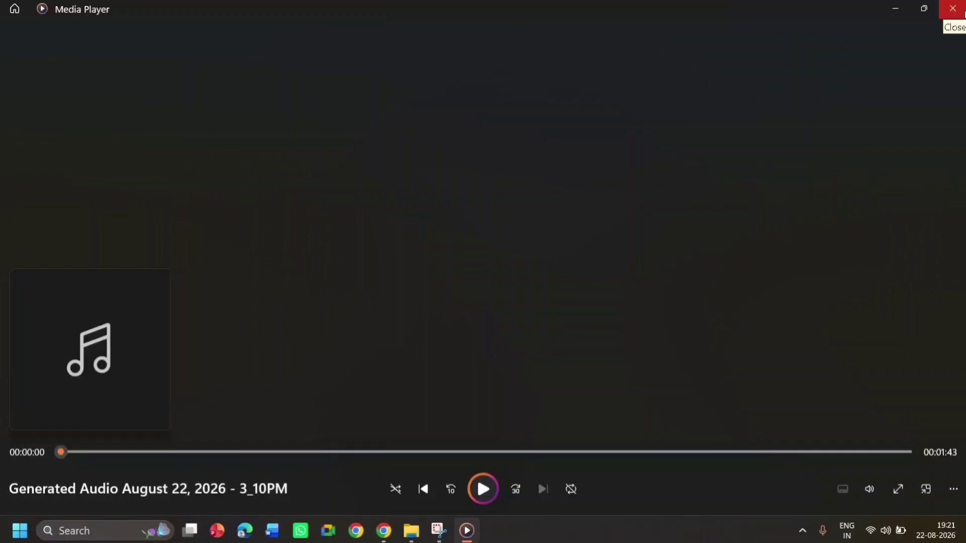
{"action": "left_click", "coordinate": [953, 9]}
{"action": "left_click", "coordinate": [412, 531]}
{"action": "left_click", "coordinate": [384, 530]}
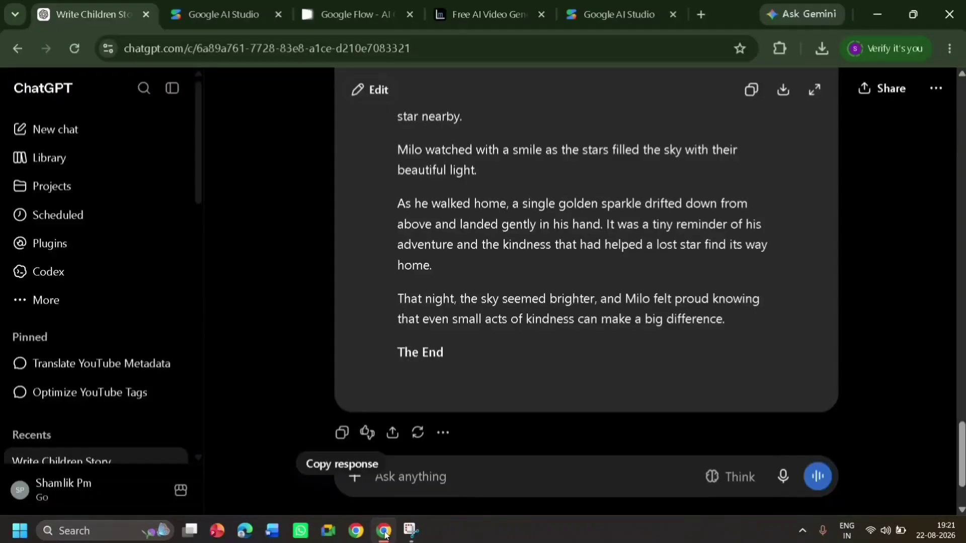
Ask ChatGPT to "generate 11 scene from this" and go through the generated scenes to the end
{"action": "left_click", "coordinate": [515, 472]}
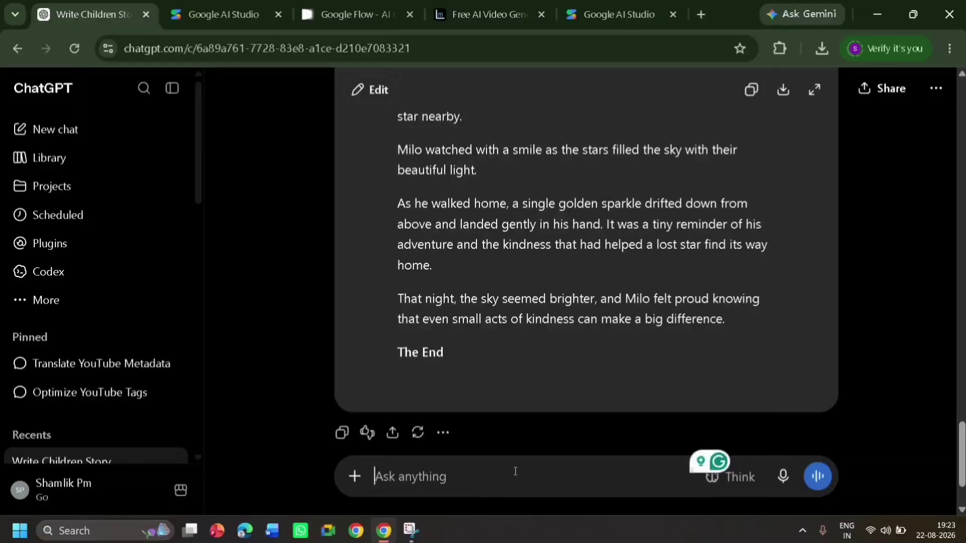
{"action": "type", "text": "generate 11 scene from this"}
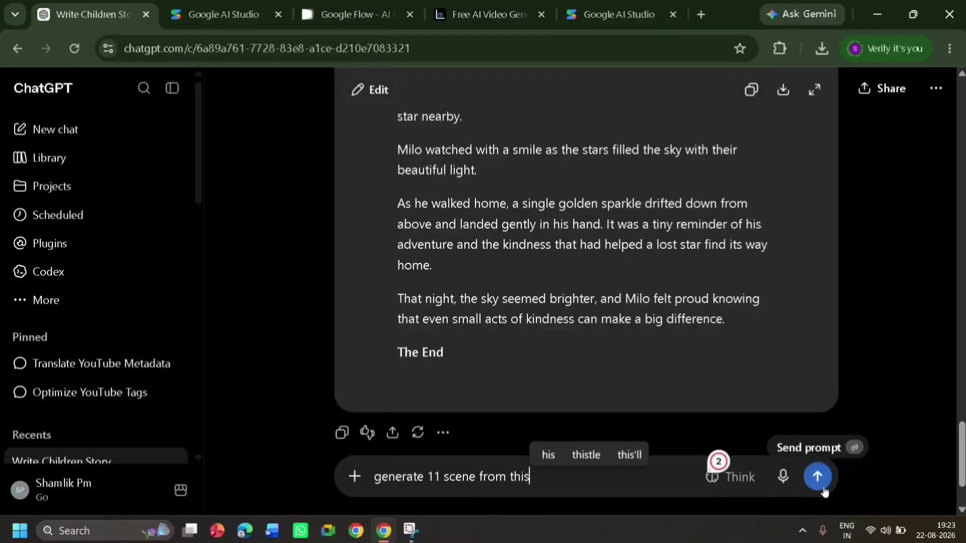
{"action": "left_click", "coordinate": [820, 483]}
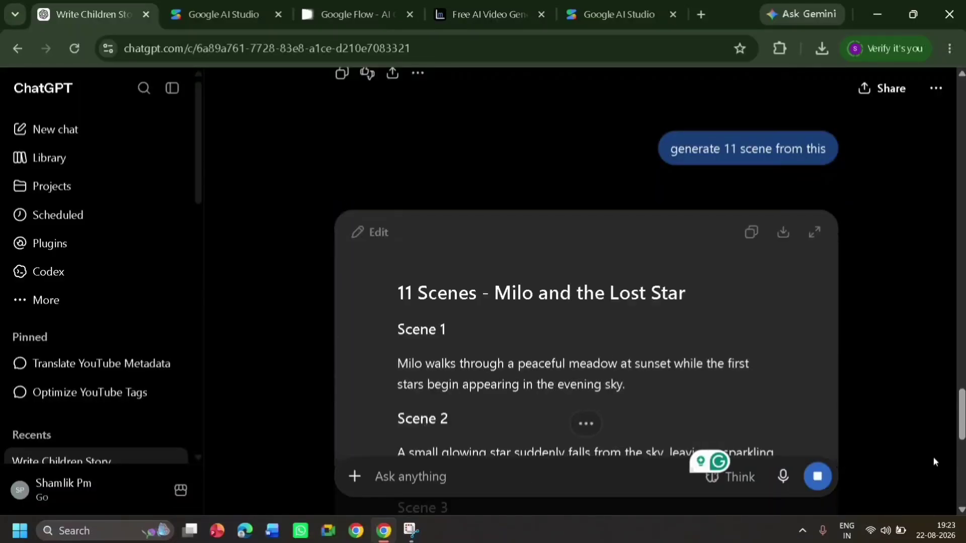
{"action": "left_click_drag", "start_coordinate": [962, 394], "coordinate": [958, 463]}
{"action": "left_click_drag", "start_coordinate": [958, 463], "coordinate": [956, 503]}
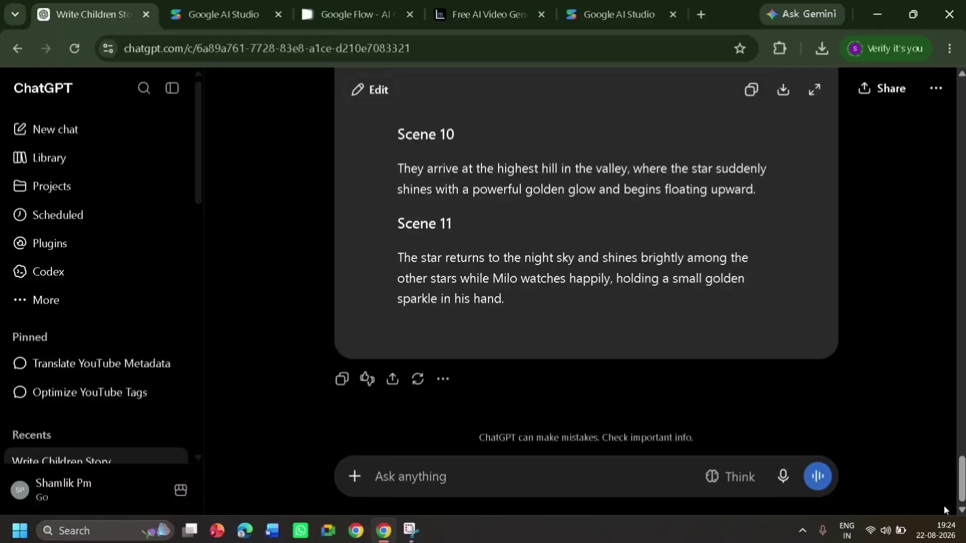
Send the request "generate prompt to generate image of each scene." and go to the end of the reply
{"action": "type", "text": "generate prompt to generate image of each scene."}
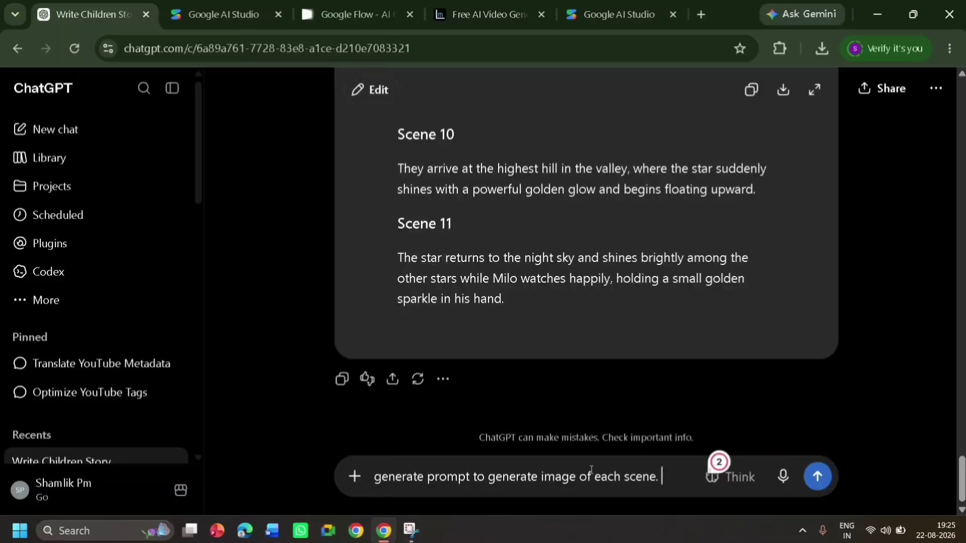
{"action": "left_click", "coordinate": [816, 477]}
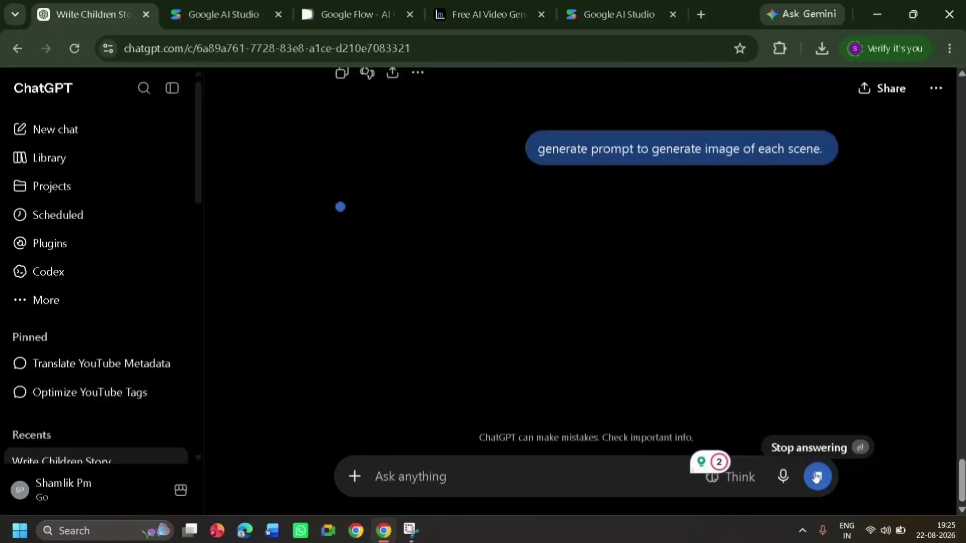
{"action": "mouse_move", "coordinate": [960, 486]}
{"action": "left_mouse_down"}
{"action": "mouse_move", "coordinate": [957, 352]}
{"action": "mouse_move", "coordinate": [953, 492]}
{"action": "left_mouse_up"}
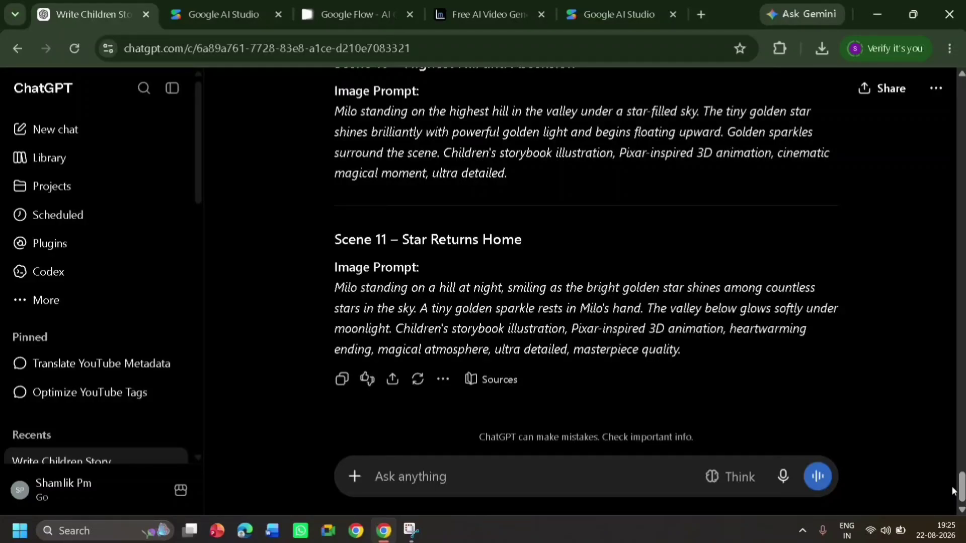
Send the request "generate prompt to generate character image in this story" and go to the Milo character prompt
{"action": "left_click", "coordinate": [574, 471]}
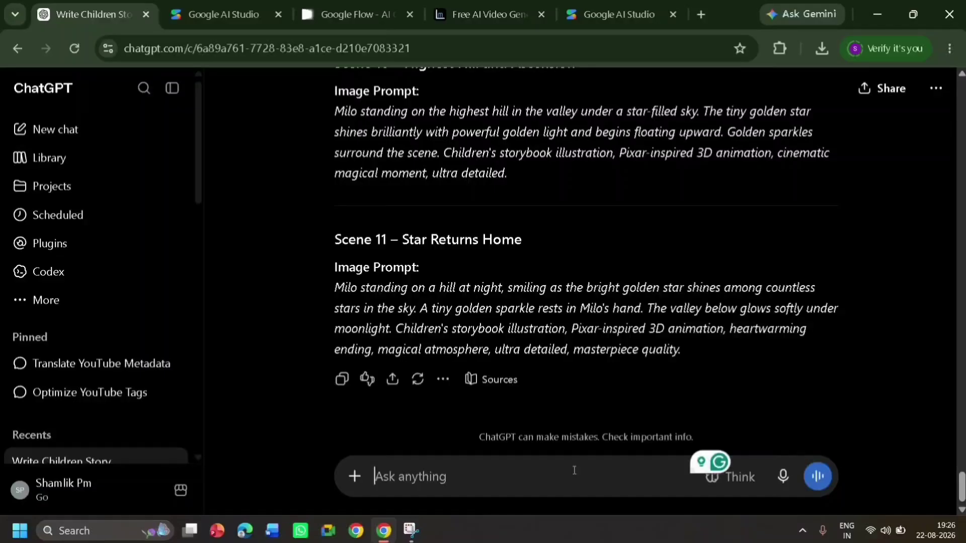
{"action": "type", "text": "generate prompt to generate character image in this story"}
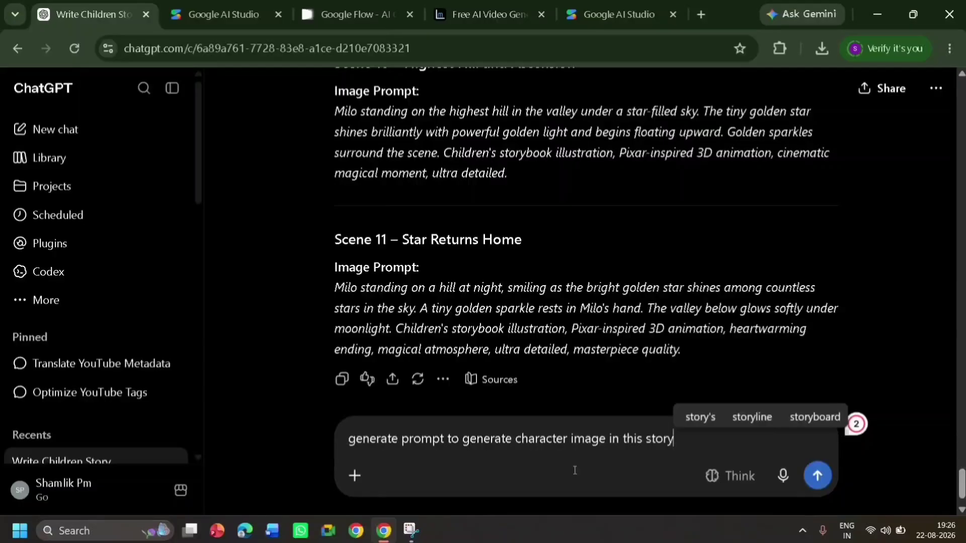
{"action": "left_click", "coordinate": [816, 474]}
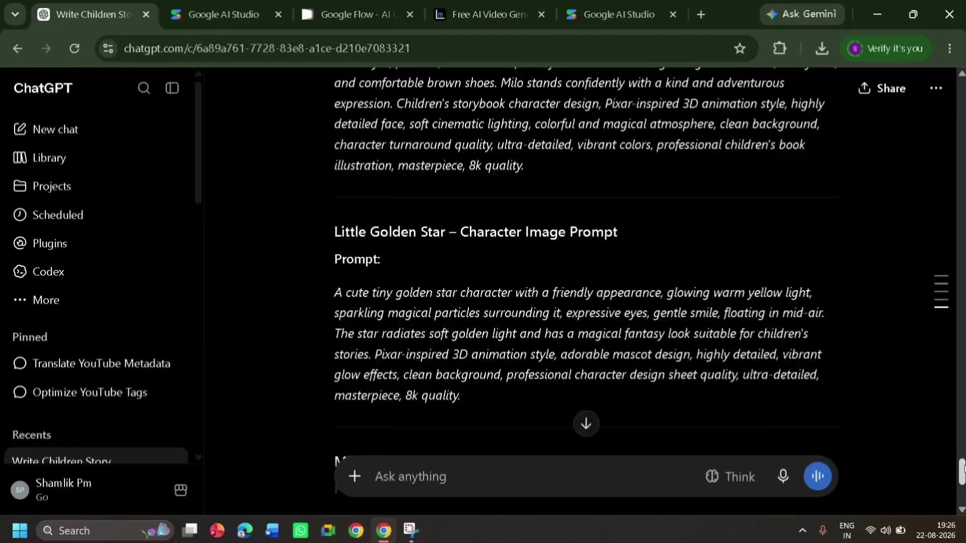
{"action": "scroll", "coordinate": [962, 471], "scroll_direction": "up", "scroll_amount": 2}
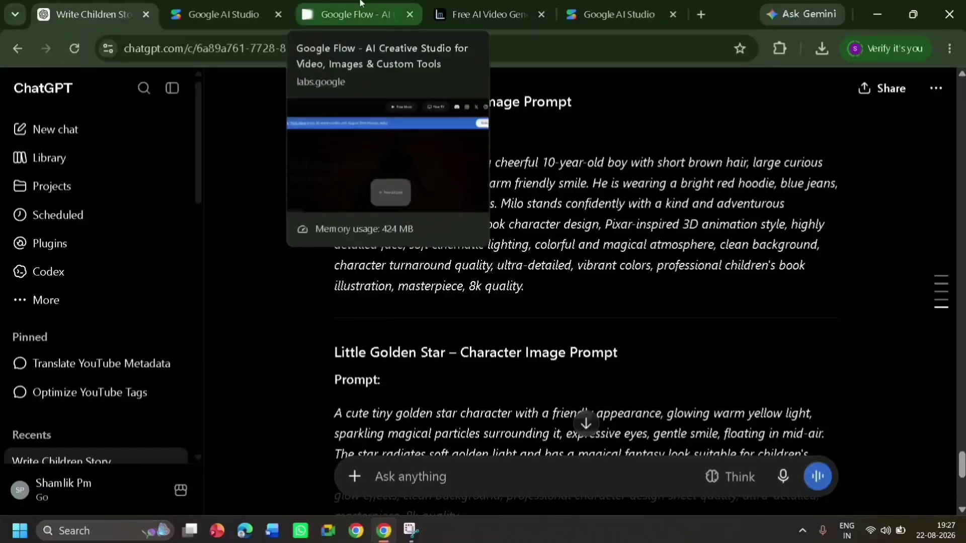
Create a new project in Google Flow and paste ChatGPT's main character image prompt for Milo into its prompt field
{"action": "left_click", "coordinate": [355, 14]}
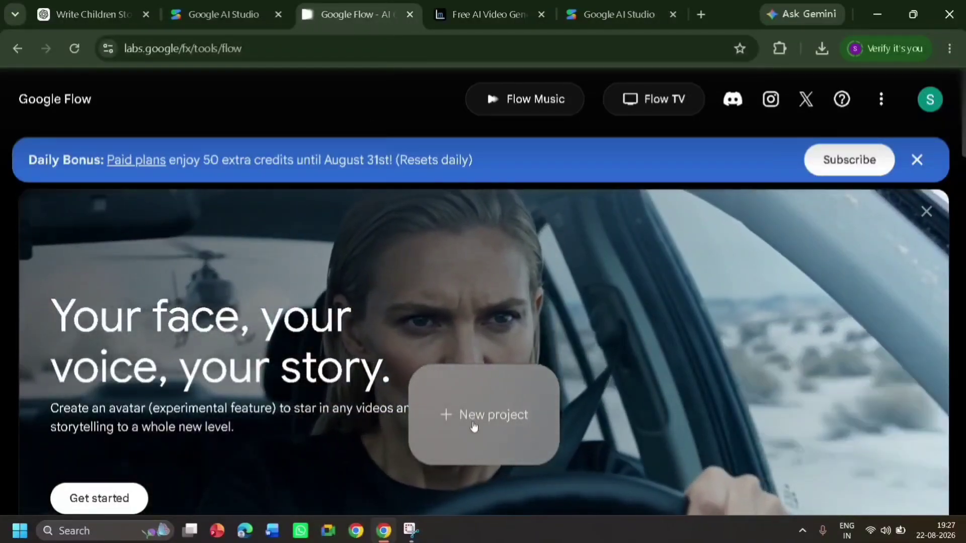
{"action": "left_click", "coordinate": [474, 426]}
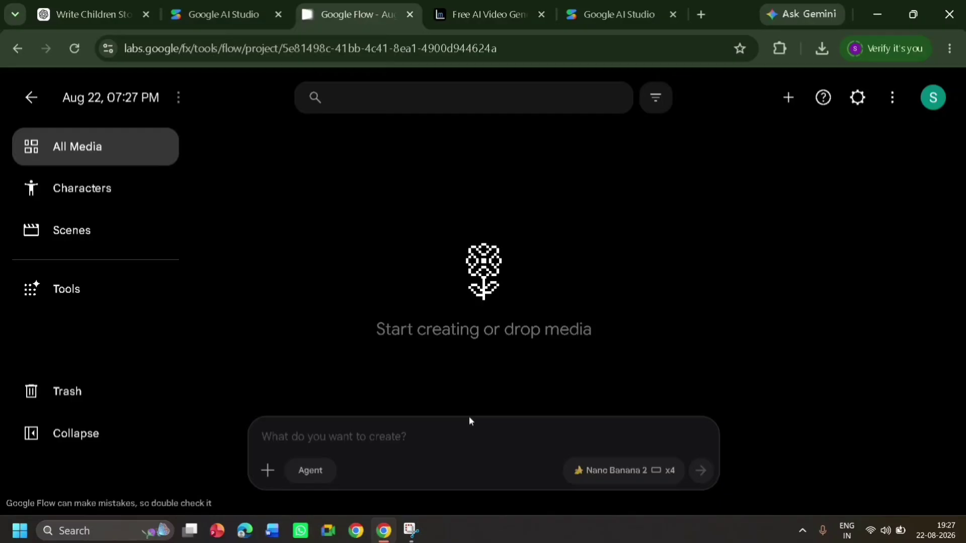
{"action": "left_click", "coordinate": [88, 14]}
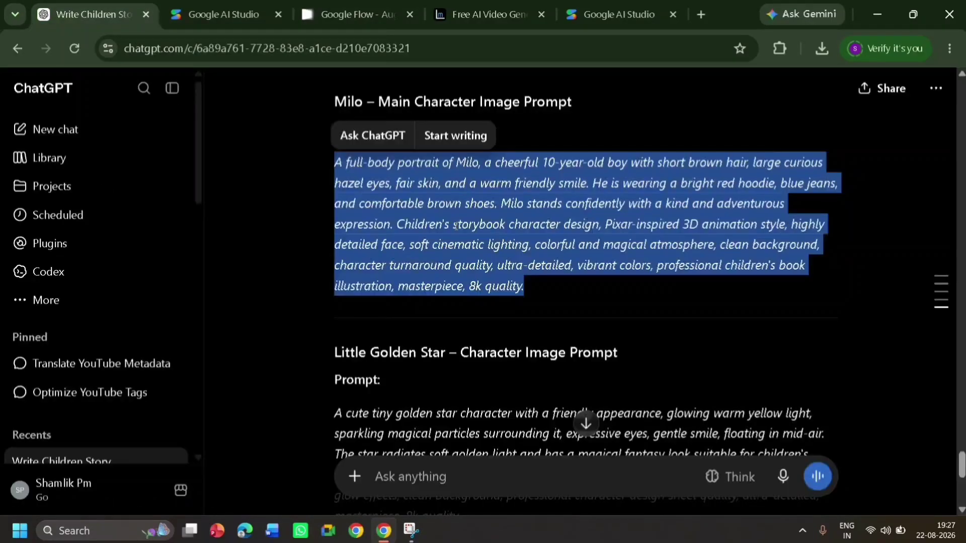
{"action": "right_click", "coordinate": [456, 229]}
{"action": "left_click", "coordinate": [493, 247]}
{"action": "left_click", "coordinate": [353, 14]}
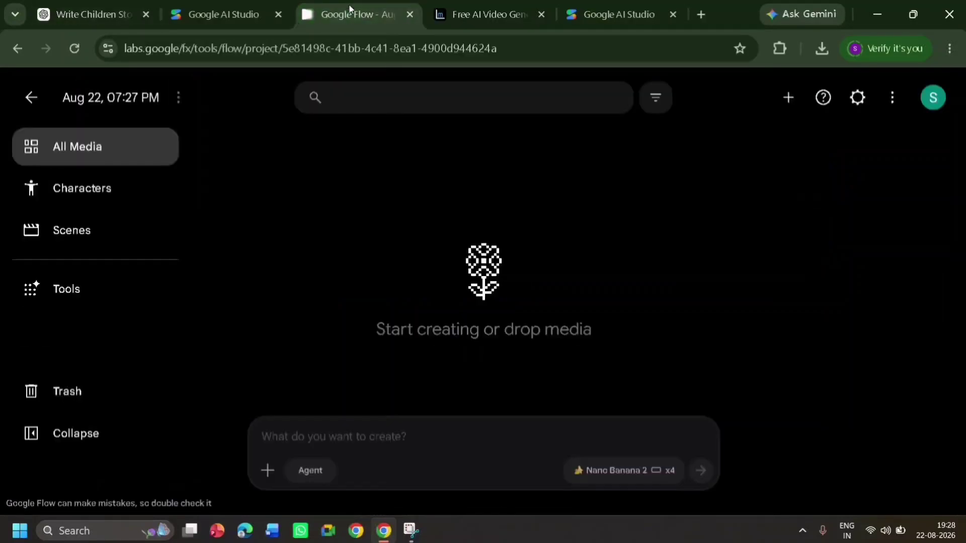
{"action": "right_click", "coordinate": [376, 437]}
{"action": "left_click", "coordinate": [407, 262]}
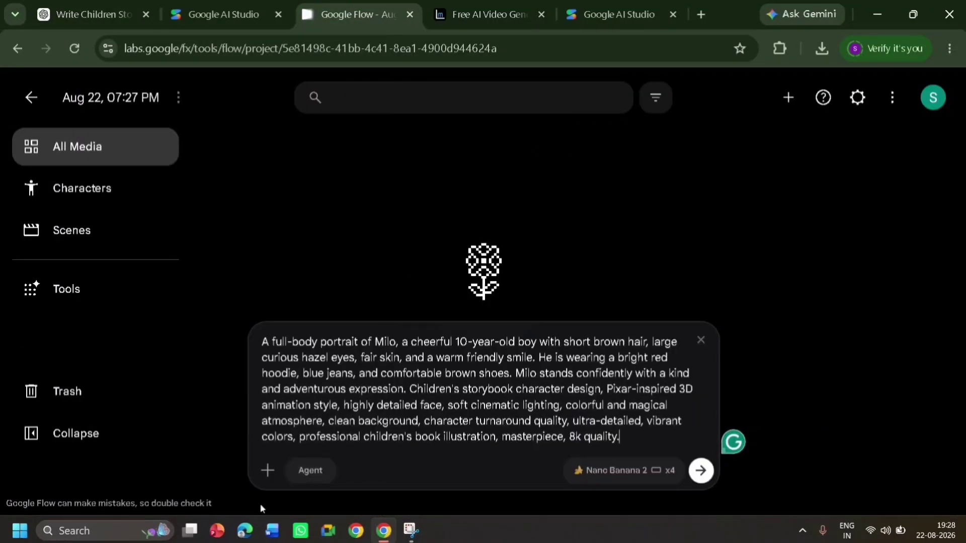
Generate four 16:9 images of Milo in image mode with Nano Banana 2, keeping Agent mode off
{"action": "left_click", "coordinate": [312, 475]}
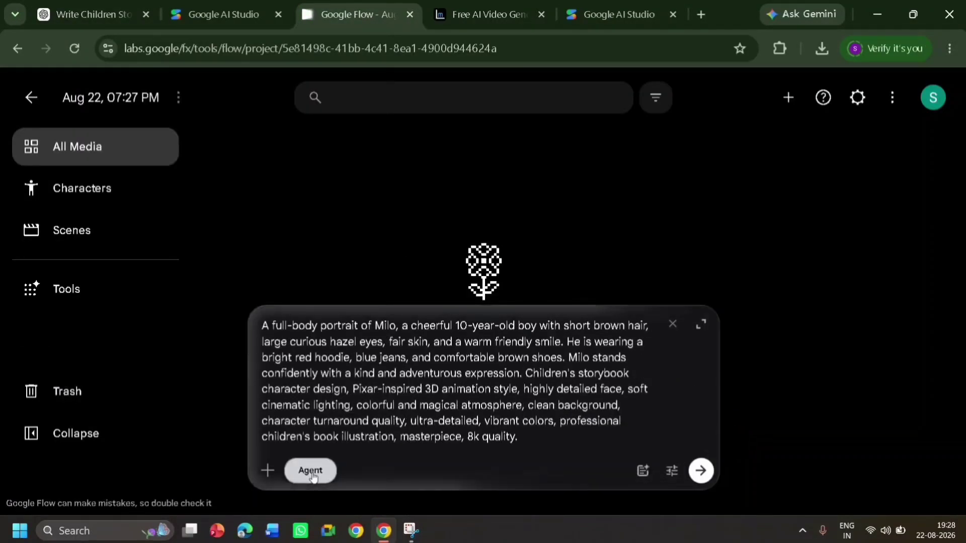
{"action": "left_click", "coordinate": [317, 474]}
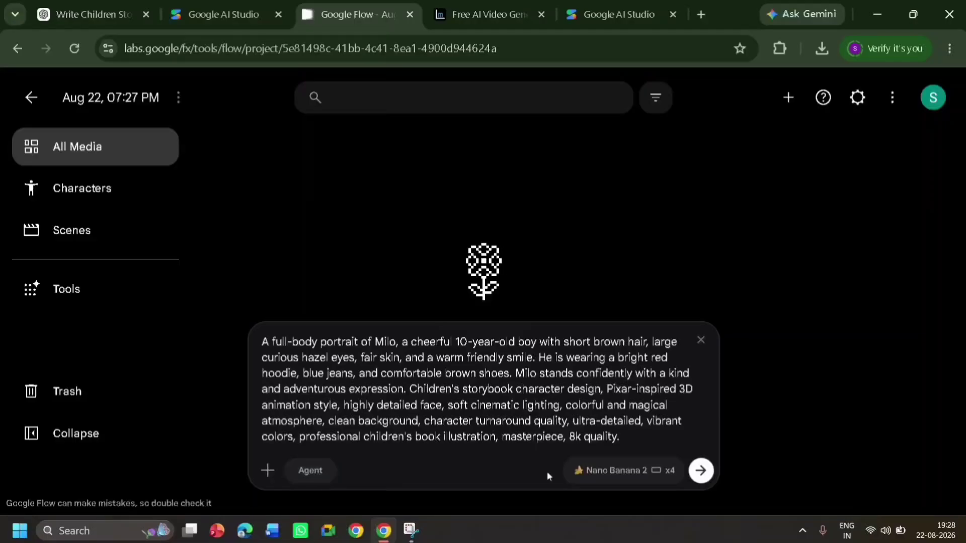
{"action": "left_click", "coordinate": [587, 481]}
{"action": "left_click", "coordinate": [613, 241]}
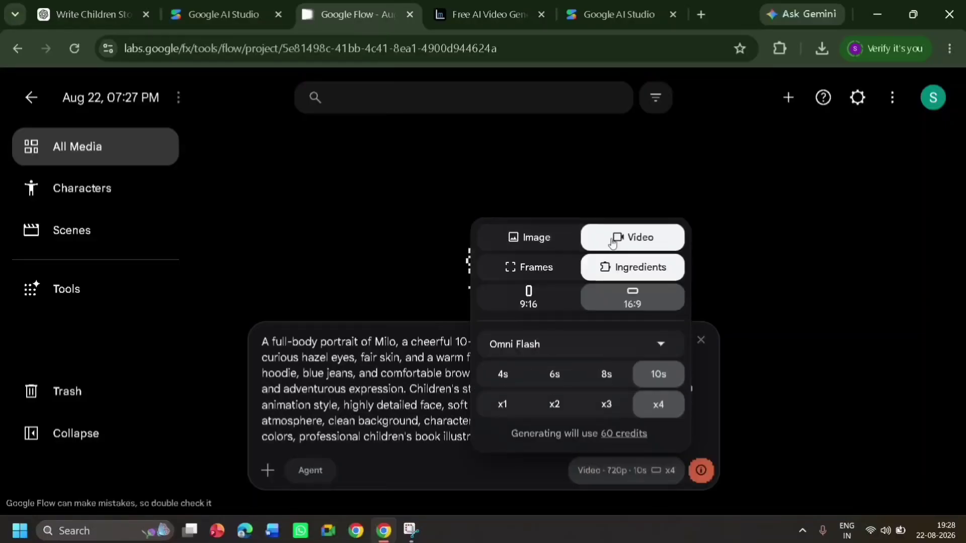
{"action": "left_click", "coordinate": [518, 237]}
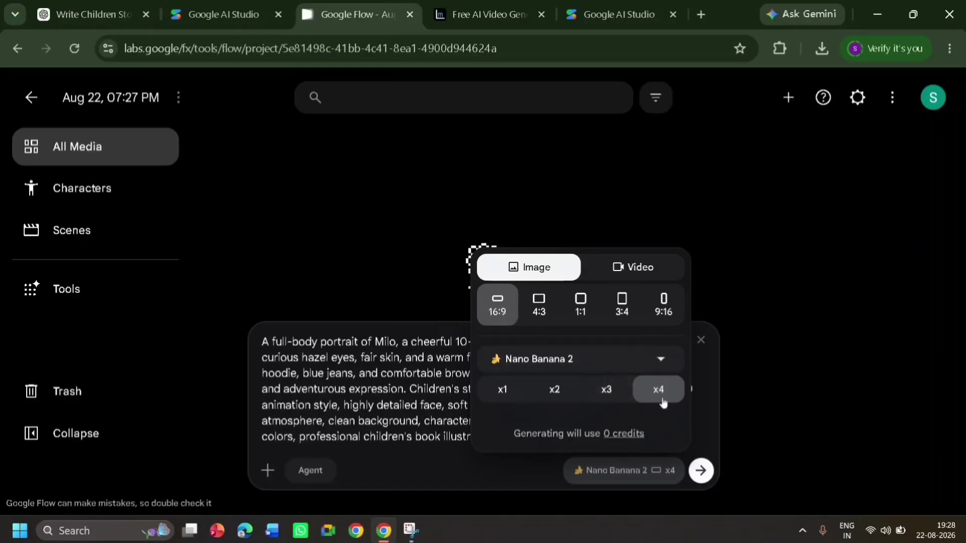
{"action": "left_click", "coordinate": [704, 472]}
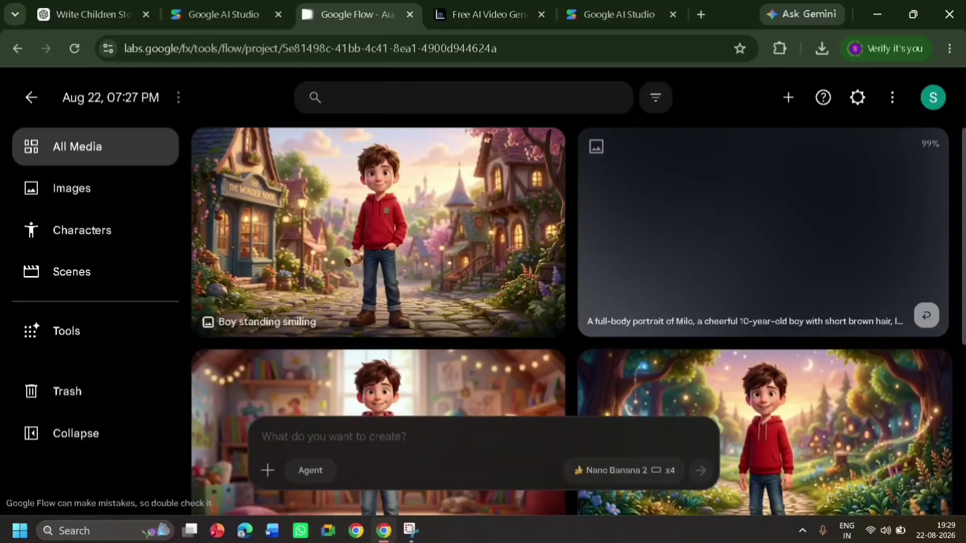
Open the image of Milo standing in the playroom and download it as the 2K upscaled version
{"action": "scroll", "coordinate": [440, 321], "scroll_direction": "down", "scroll_amount": 2}
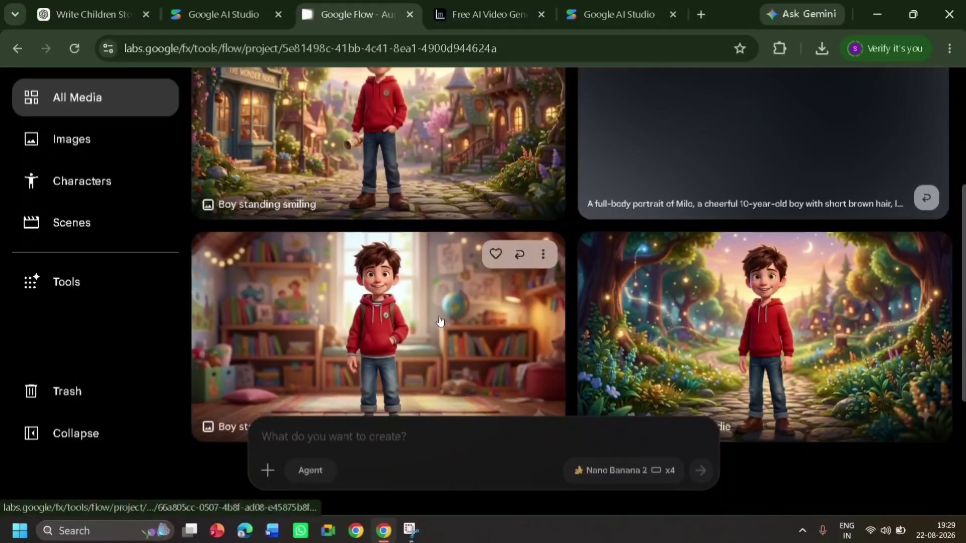
{"action": "left_click", "coordinate": [440, 320]}
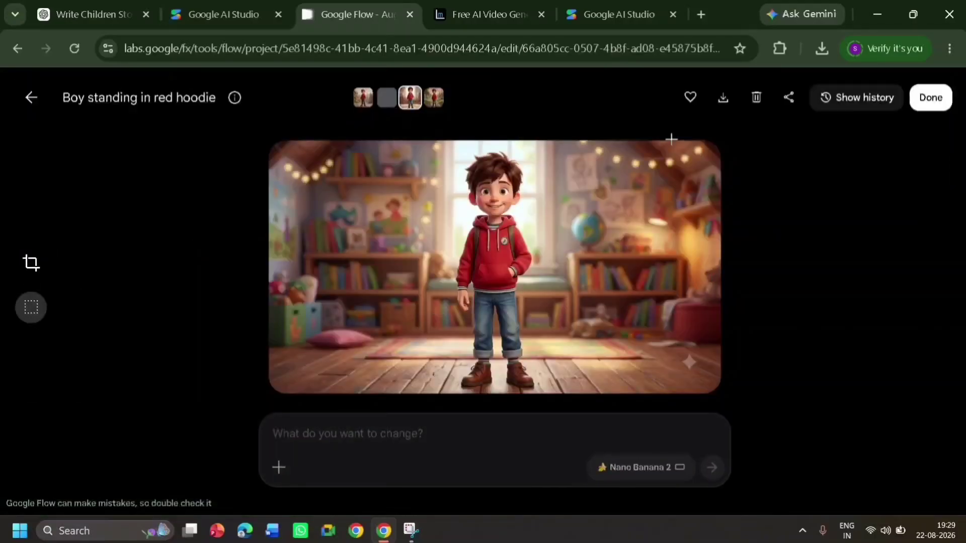
{"action": "left_click", "coordinate": [714, 103]}
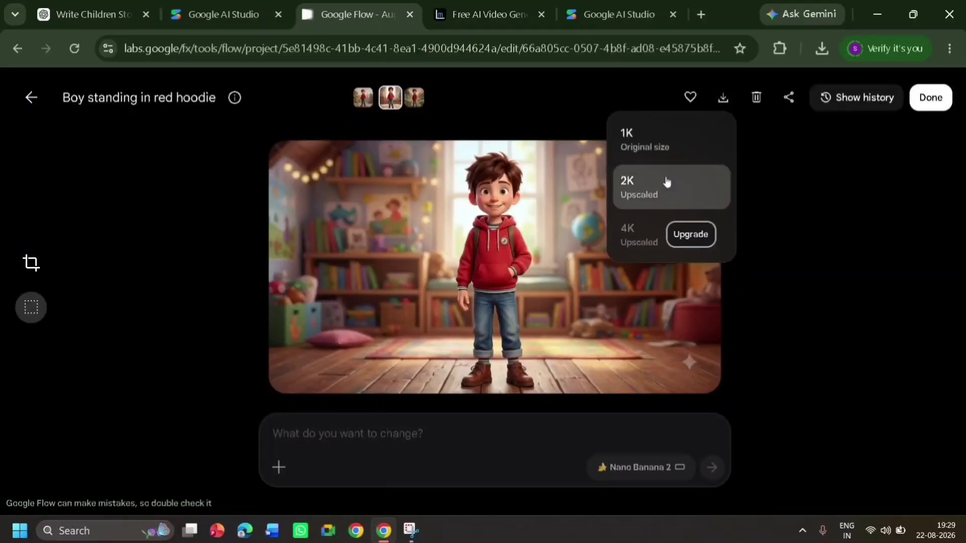
{"action": "left_click", "coordinate": [666, 182]}
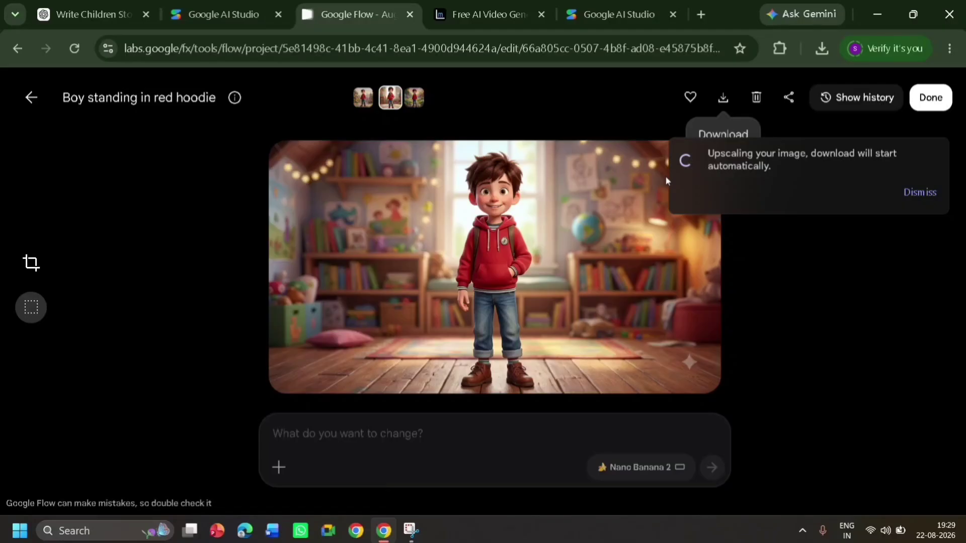
Copy the Little Golden Star character image prompt from ChatGPT into the Google Flow project and generate its images
{"action": "left_click", "coordinate": [90, 14]}
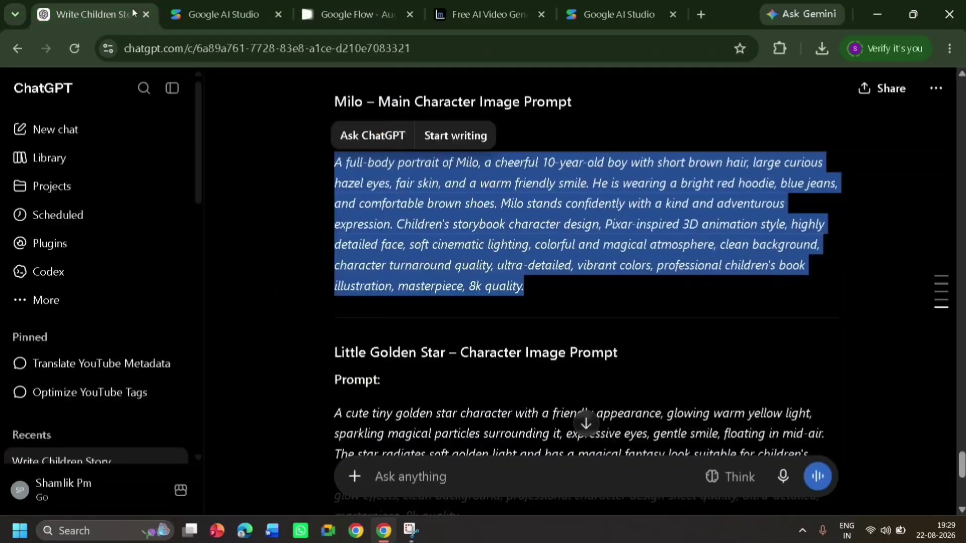
{"action": "scroll", "coordinate": [437, 255], "scroll_direction": "down", "scroll_amount": 4}
{"action": "left_click_drag", "start_coordinate": [334, 191], "coordinate": [524, 292]}
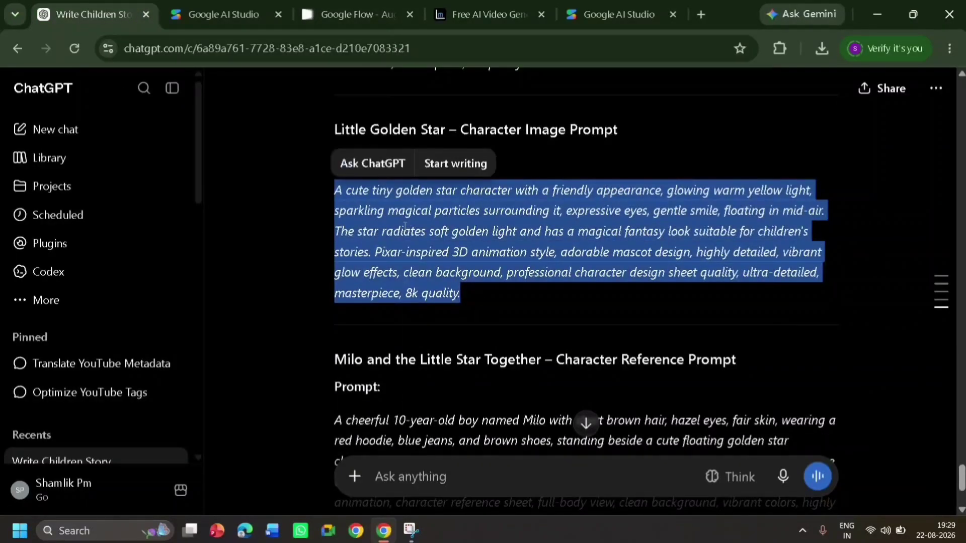
{"action": "right_click", "coordinate": [436, 245]}
{"action": "left_click", "coordinate": [436, 247]}
{"action": "left_click", "coordinate": [358, 15]}
{"action": "right_click", "coordinate": [379, 436]}
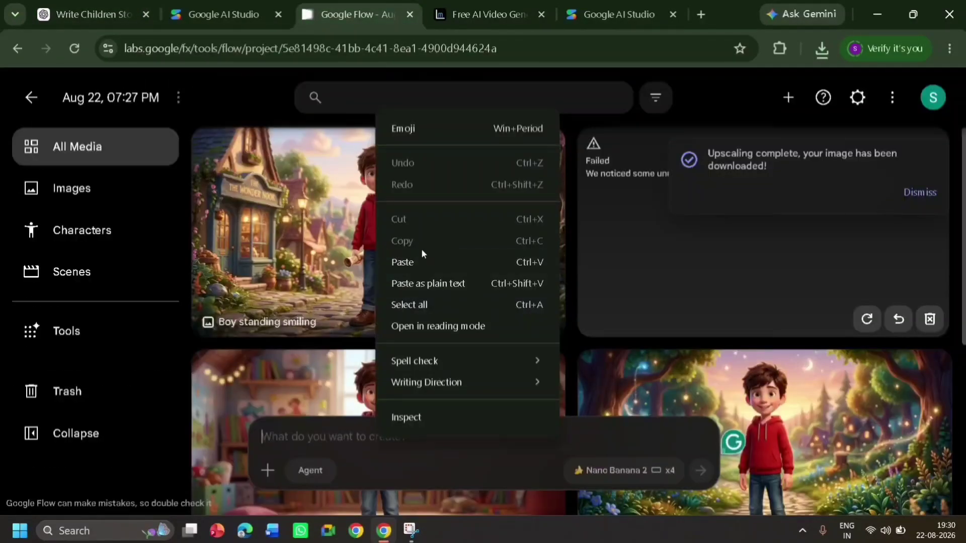
{"action": "left_click", "coordinate": [422, 260]}
{"action": "left_click", "coordinate": [701, 471]}
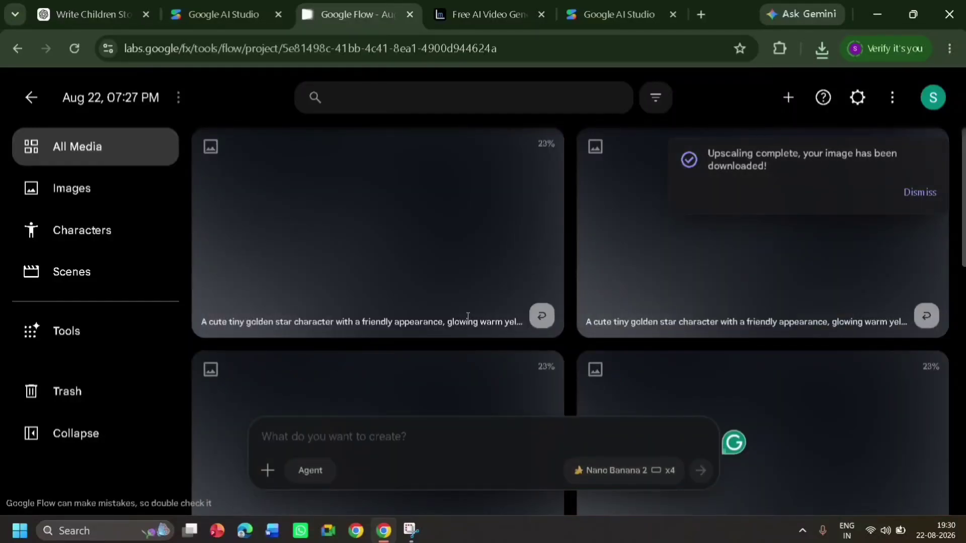
Create a new character from the project's image of the boy in the red hoodie in the playroom
{"action": "left_click", "coordinate": [128, 226]}
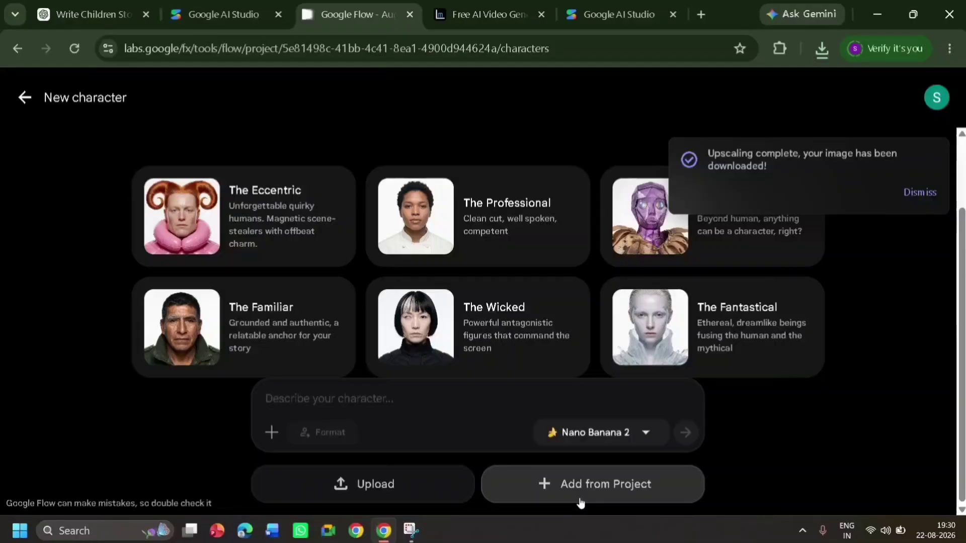
{"action": "left_click", "coordinate": [581, 498]}
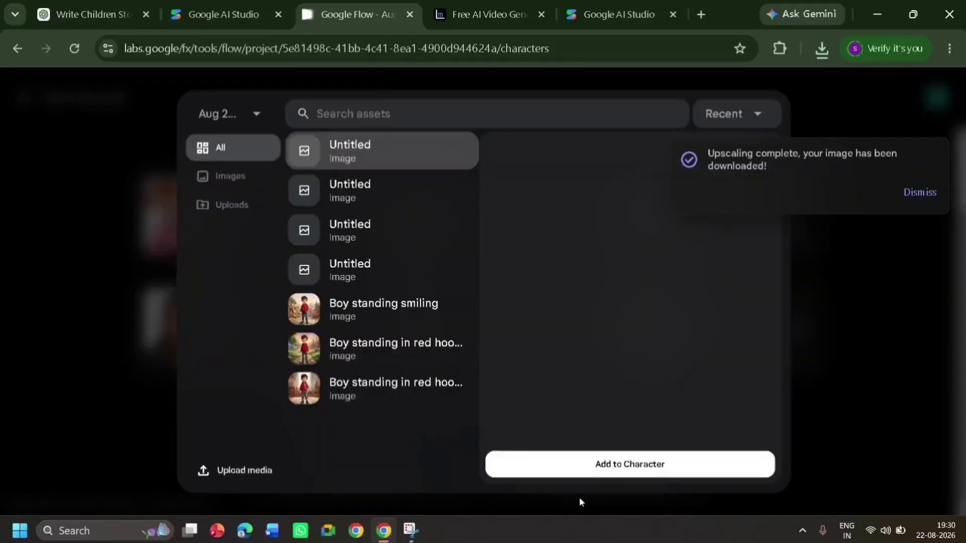
{"action": "left_click", "coordinate": [387, 386]}
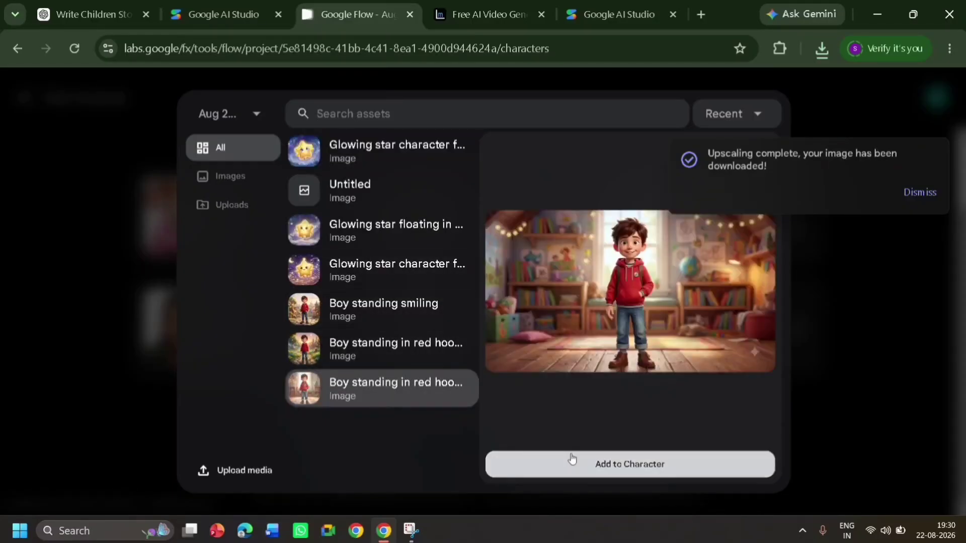
{"action": "left_click", "coordinate": [572, 460]}
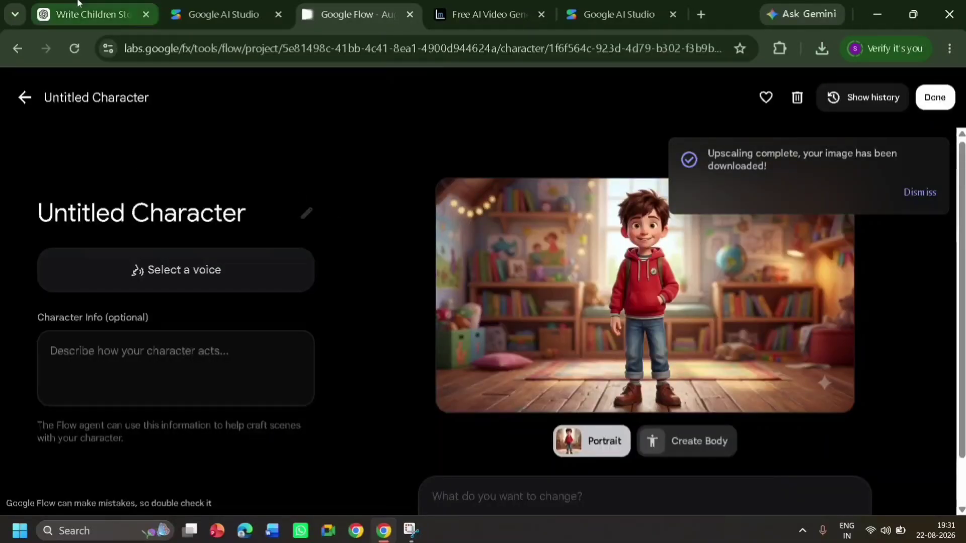
Copy the name Milo from the ChatGPT prompt heading, name the untitled boy character with it in Google Flow, and save the character
{"action": "left_click", "coordinate": [85, 14]}
{"action": "right_click", "coordinate": [353, 201]}
{"action": "left_click", "coordinate": [363, 220]}
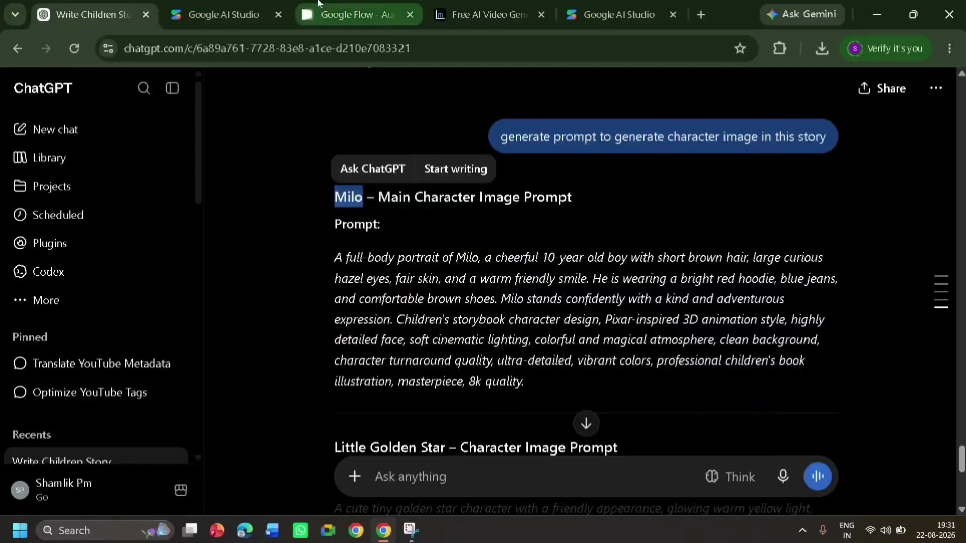
{"action": "left_click", "coordinate": [352, 14]}
{"action": "left_click", "coordinate": [255, 213]}
{"action": "key", "text": "BackSpace"}
{"action": "key", "text": "BackSpace"}
{"action": "key", "text": "BackSpace"}
{"action": "key", "text": "BackSpace"}
{"action": "key", "text": "BackSpace"}
{"action": "key", "text": "BackSpace"}
{"action": "key", "text": "BackSpace"}
{"action": "key", "text": "BackSpace"}
{"action": "key", "text": "BackSpace"}
{"action": "key", "text": "BackSpace"}
{"action": "key", "text": "BackSpace"}
{"action": "key", "text": "BackSpace"}
{"action": "key", "text": "BackSpace"}
{"action": "key", "text": "BackSpace"}
{"action": "key", "text": "BackSpace"}
{"action": "key", "text": "BackSpace"}
{"action": "key", "text": "BackSpace"}
{"action": "key", "text": "BackSpace"}
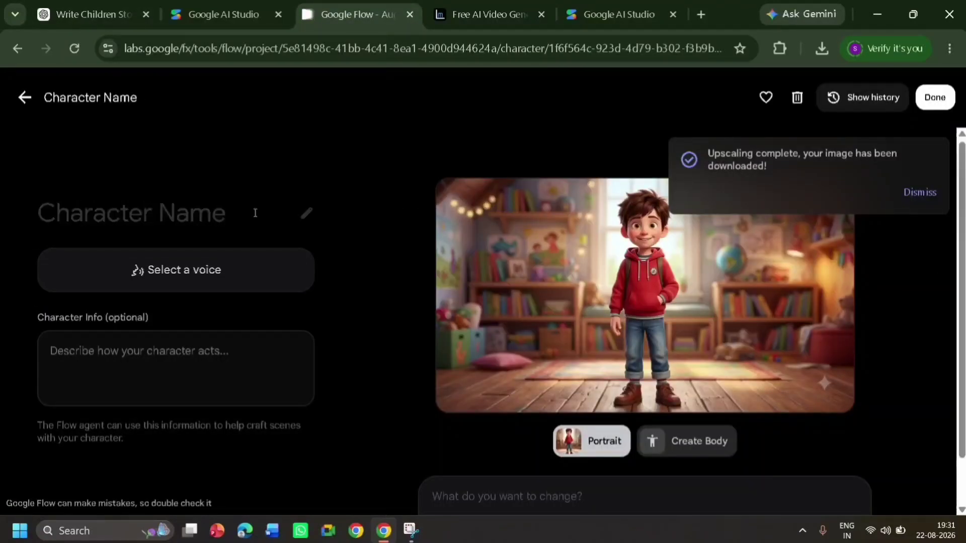
{"action": "key", "text": "ctrl+v"}
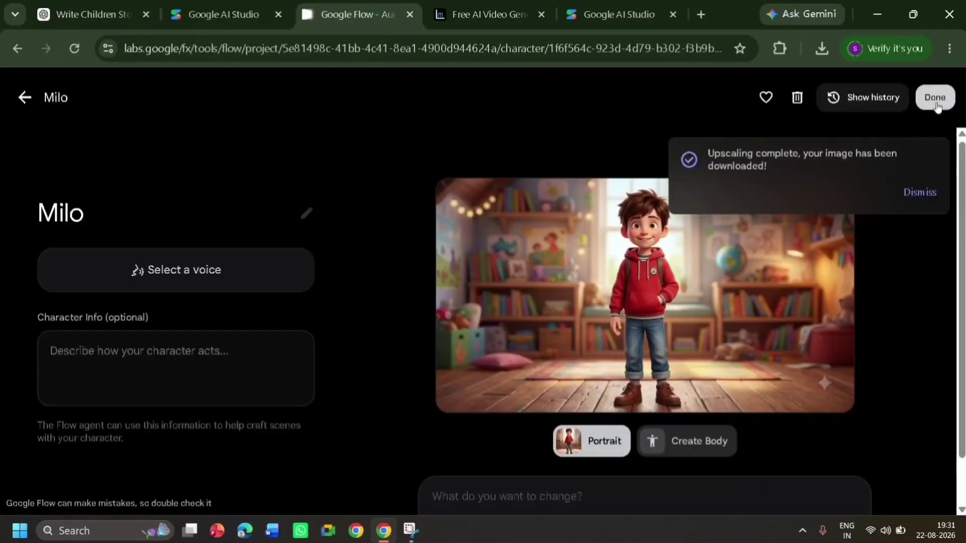
{"action": "left_click", "coordinate": [935, 98]}
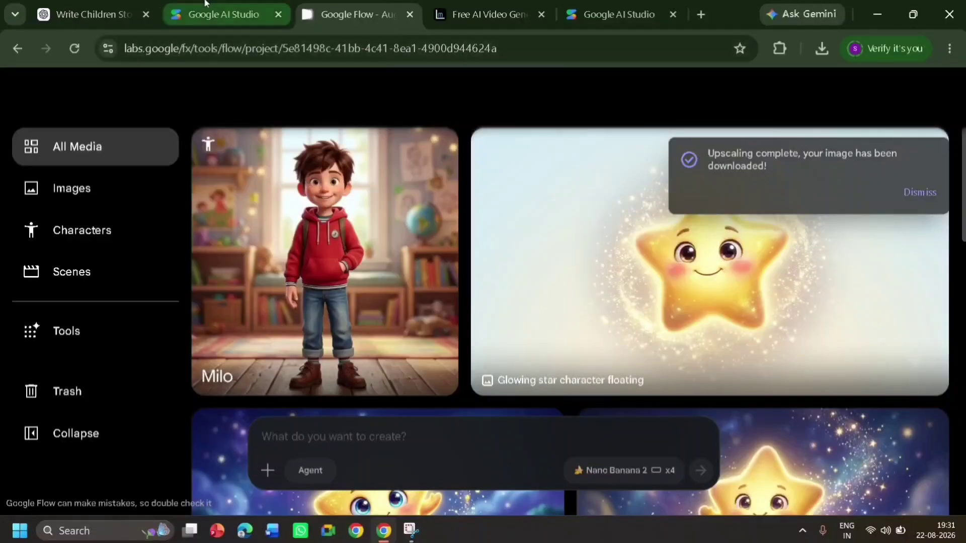
Create another new character from the project's image of the glowing star floating in the night sky with the moon
{"action": "left_click", "coordinate": [128, 238]}
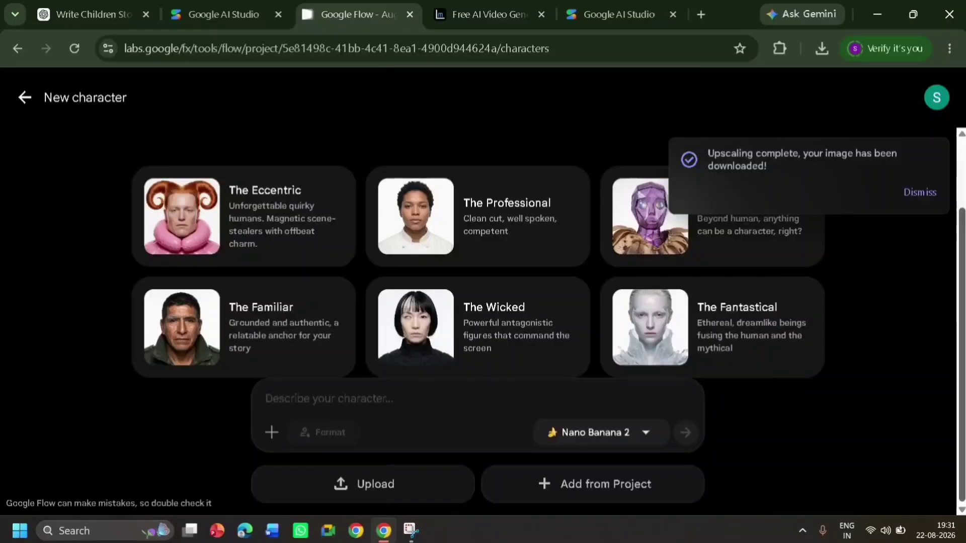
{"action": "left_click", "coordinate": [567, 500]}
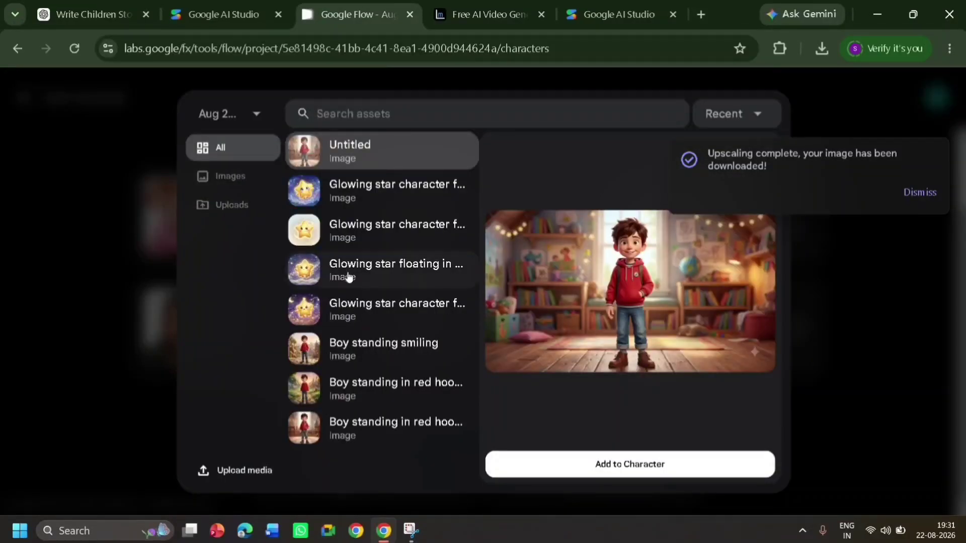
{"action": "left_click", "coordinate": [354, 204]}
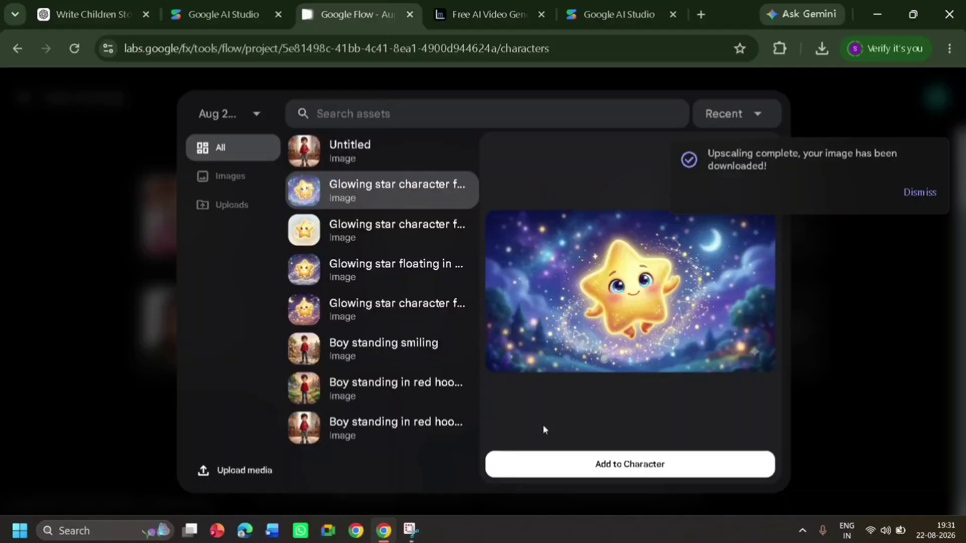
{"action": "left_click", "coordinate": [607, 474]}
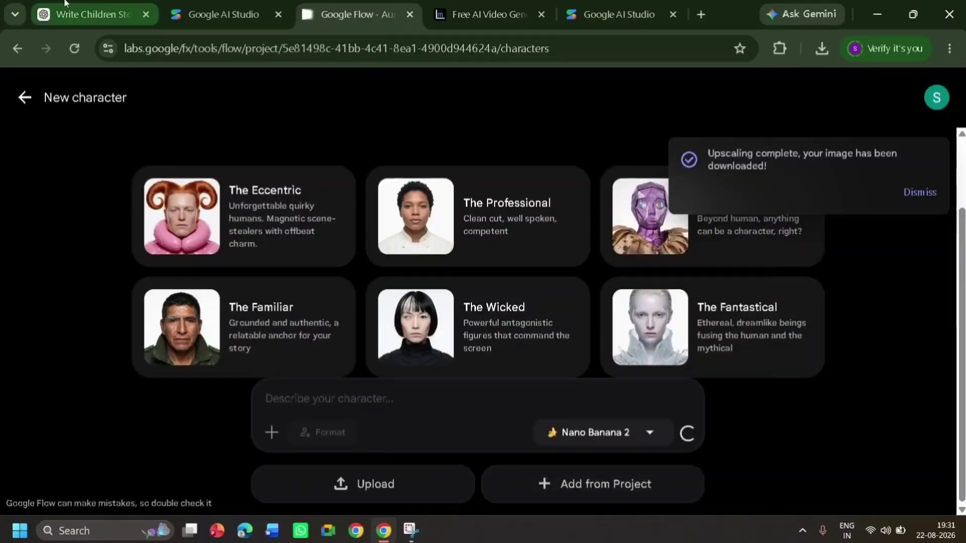
Copy Little Golden Star from the ChatGPT prompt heading, name the star character with it in Google Flow, and save the character
{"action": "left_click", "coordinate": [88, 14]}
{"action": "double_click", "coordinate": [354, 444]}
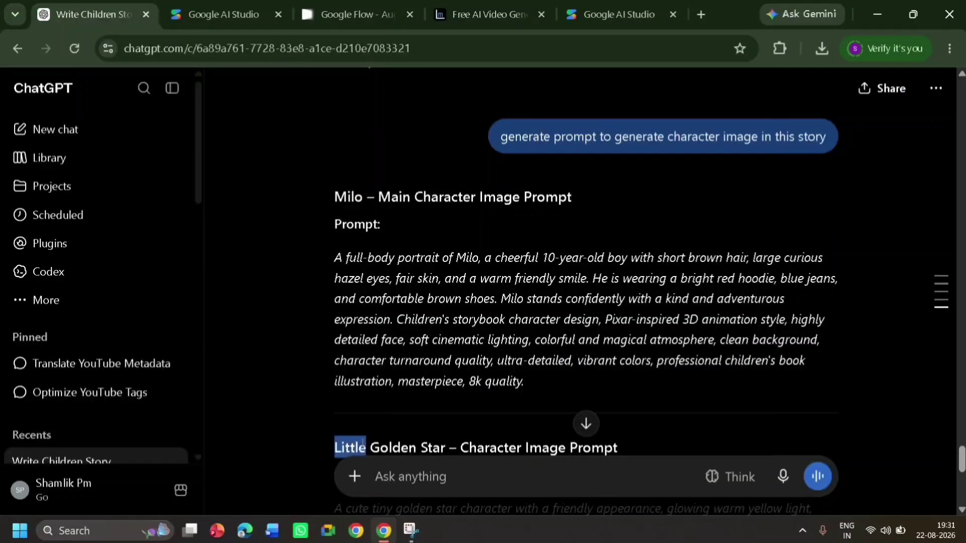
{"action": "left_click_drag", "start_coordinate": [355, 443], "coordinate": [446, 446]}
{"action": "key", "text": "ctrl+c"}
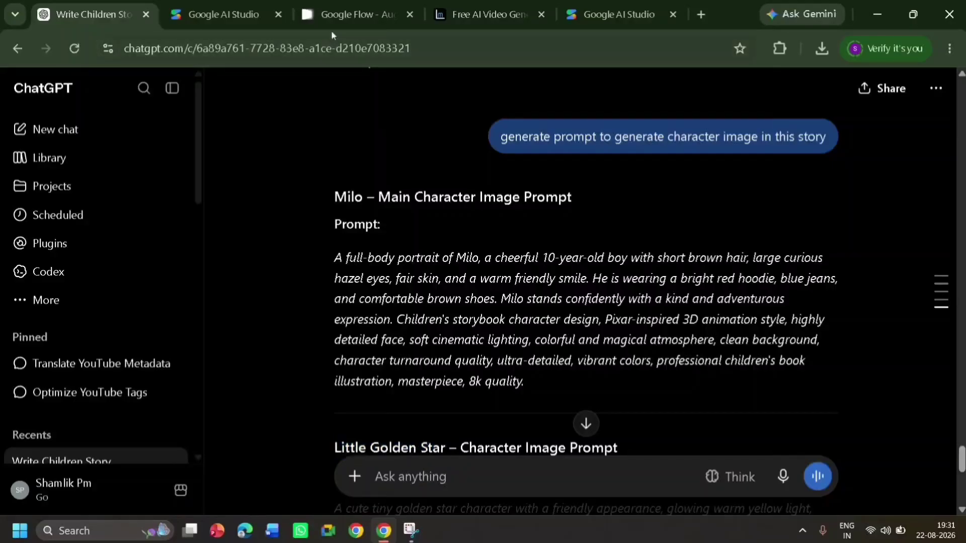
{"action": "left_click", "coordinate": [359, 15]}
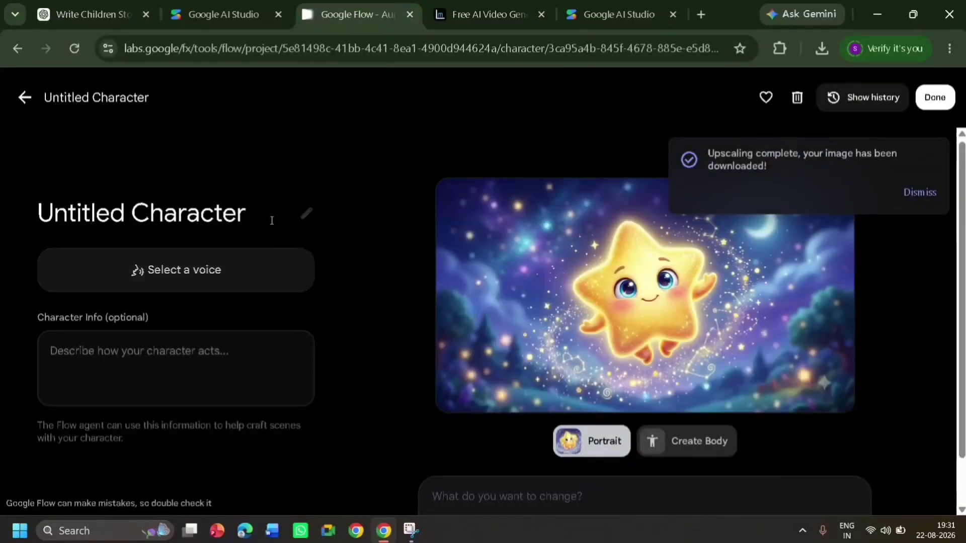
{"action": "left_click", "coordinate": [272, 221]}
{"action": "key", "text": "BackSpace"}
{"action": "key", "text": "BackSpace"}
{"action": "key", "text": "BackSpace"}
{"action": "key", "text": "BackSpace"}
{"action": "key", "text": "BackSpace"}
{"action": "key", "text": "BackSpace"}
{"action": "key", "text": "BackSpace"}
{"action": "key", "text": "BackSpace"}
{"action": "key", "text": "BackSpace"}
{"action": "key", "text": "BackSpace"}
{"action": "key", "text": "BackSpace"}
{"action": "key", "text": "BackSpace"}
{"action": "key", "text": "BackSpace"}
{"action": "key", "text": "BackSpace"}
{"action": "key", "text": "BackSpace"}
{"action": "key", "text": "BackSpace"}
{"action": "key", "text": "BackSpace"}
{"action": "key", "text": "BackSpace"}
{"action": "key", "text": "ctrl+v"}
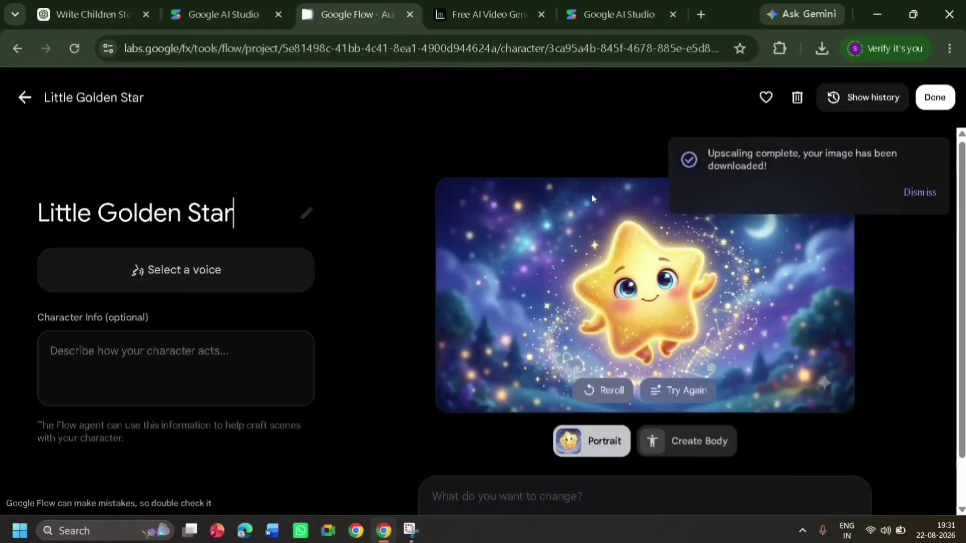
{"action": "left_click", "coordinate": [921, 107]}
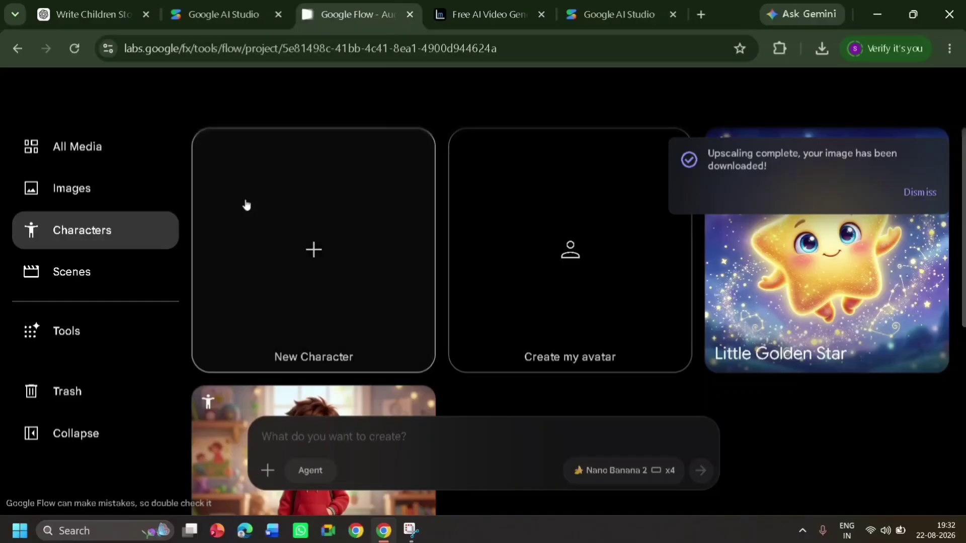
Copy the Scene 1 – Meadow at Sunset image prompt from ChatGPT into the Google Flow project's creation prompt
{"action": "left_click", "coordinate": [107, 150]}
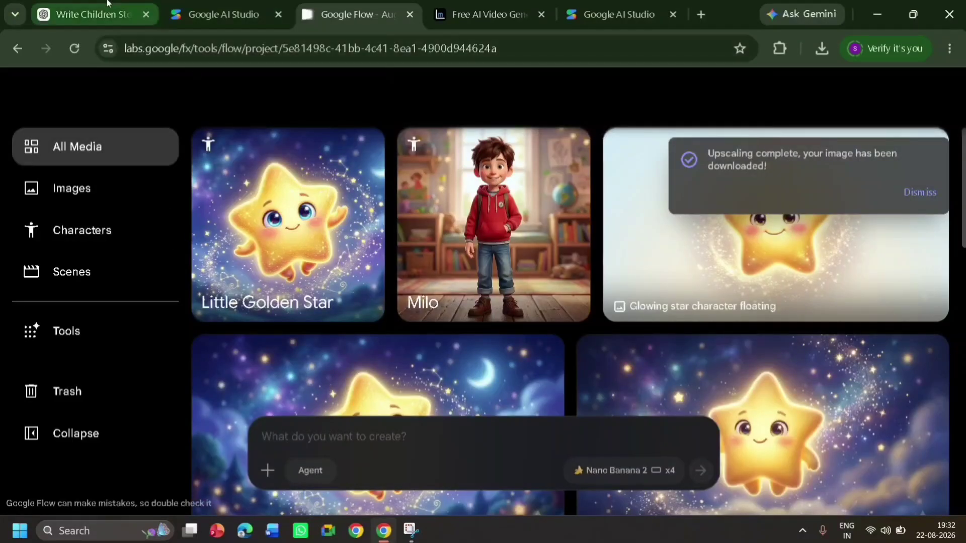
{"action": "left_click", "coordinate": [90, 14]}
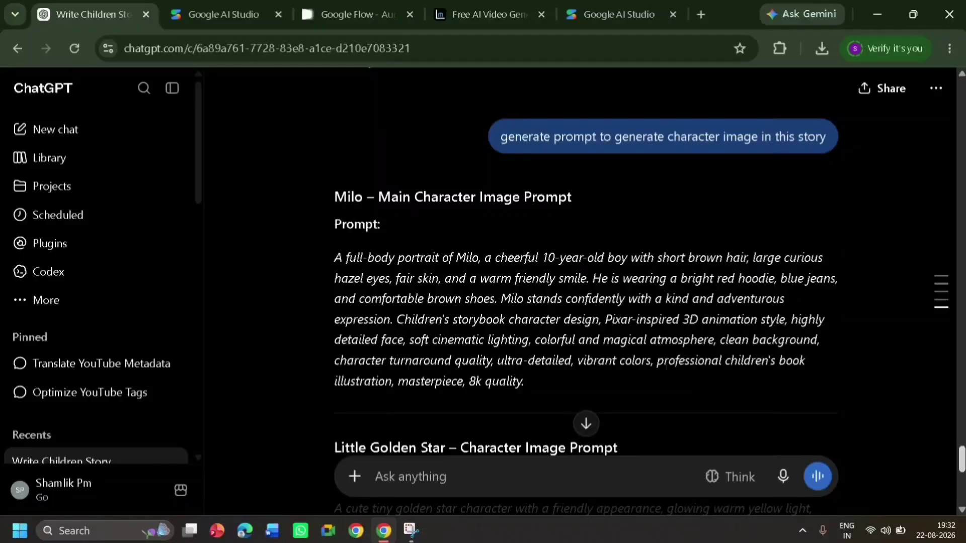
{"action": "left_click_drag", "start_coordinate": [962, 459], "coordinate": [962, 332]}
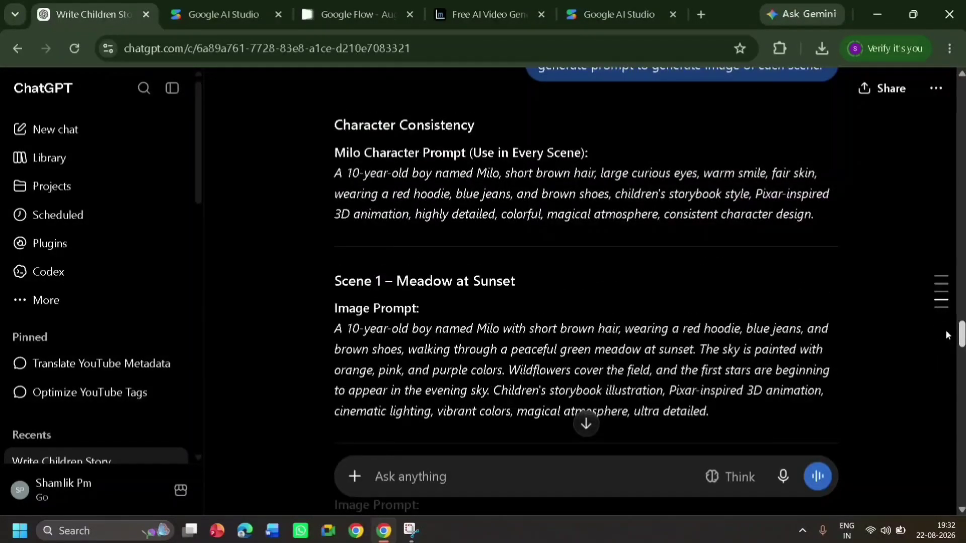
{"action": "triple_click", "coordinate": [337, 328]}
{"action": "key", "text": "ctrl+c"}
{"action": "left_click", "coordinate": [326, 15]}
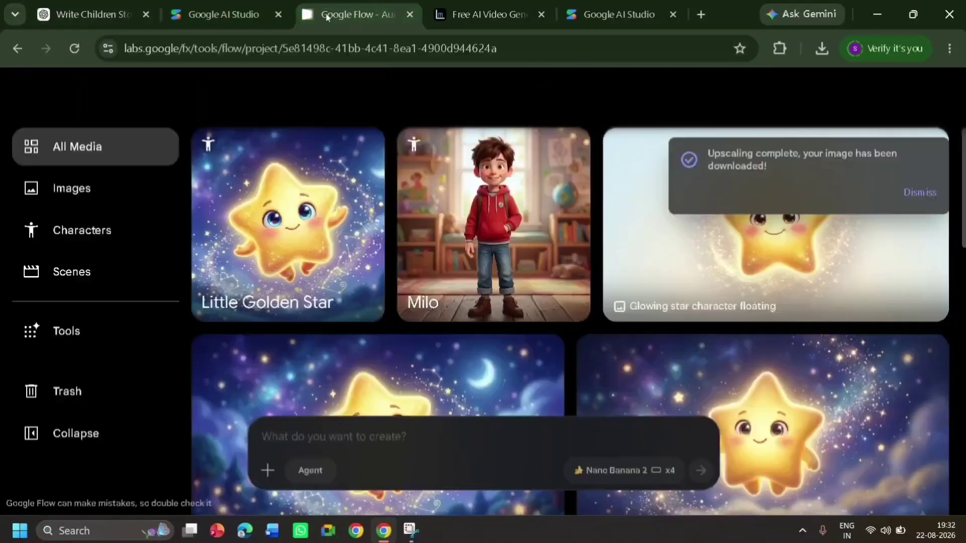
{"action": "right_click", "coordinate": [370, 451]}
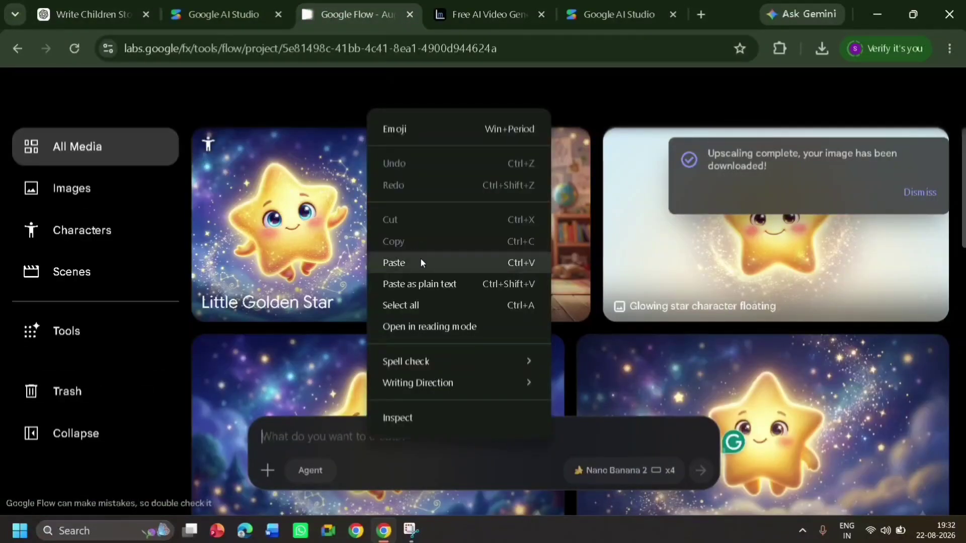
{"action": "left_click", "coordinate": [421, 261]}
Attach the Milo and Little Golden Star characters to the meadow prompt and generate the scene images
{"action": "left_click", "coordinate": [267, 470]}
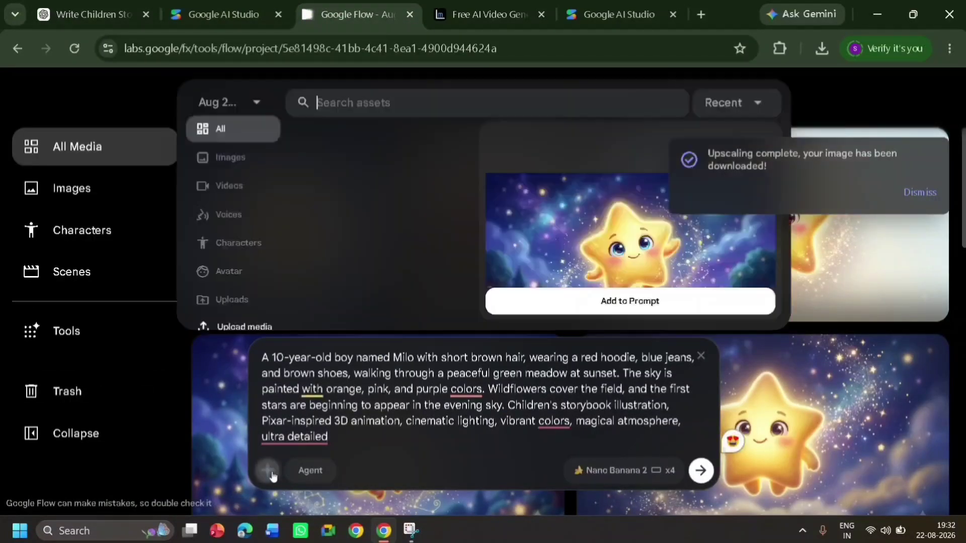
{"action": "left_click", "coordinate": [228, 247]}
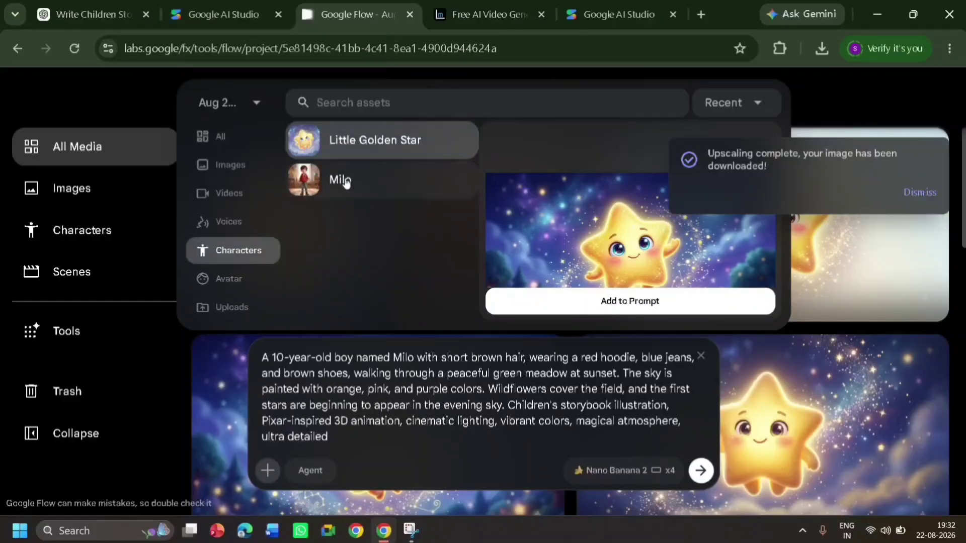
{"action": "left_click", "coordinate": [346, 182]}
{"action": "left_click", "coordinate": [269, 468]}
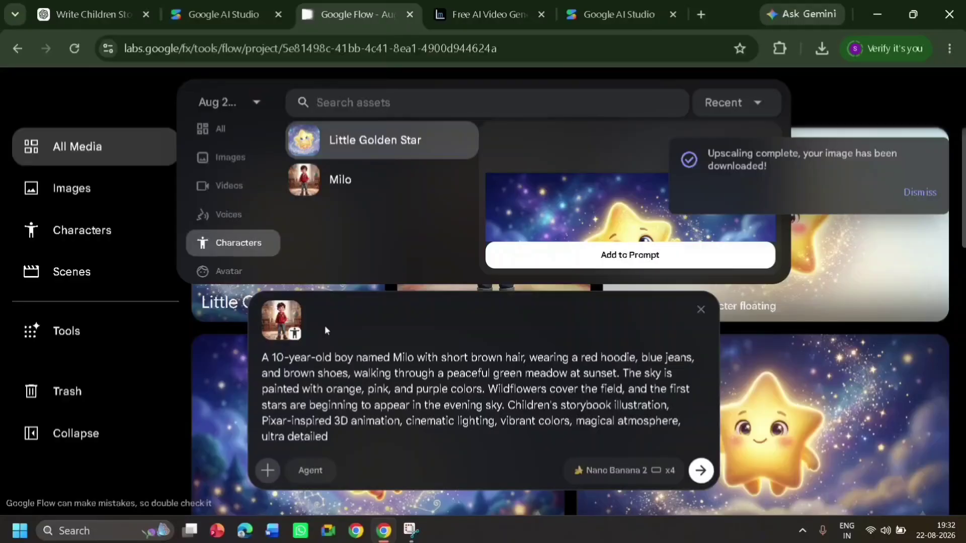
{"action": "key", "text": "Return"}
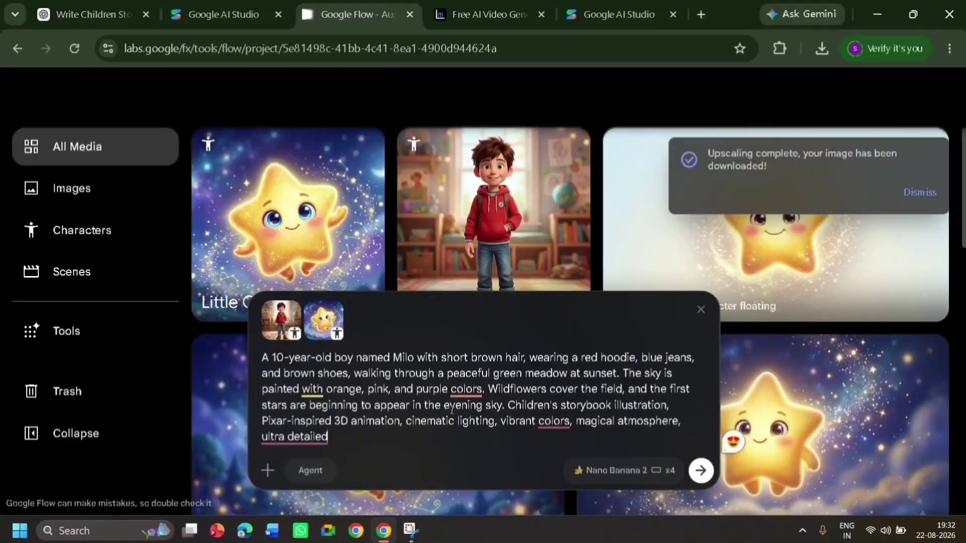
{"action": "left_click", "coordinate": [698, 479]}
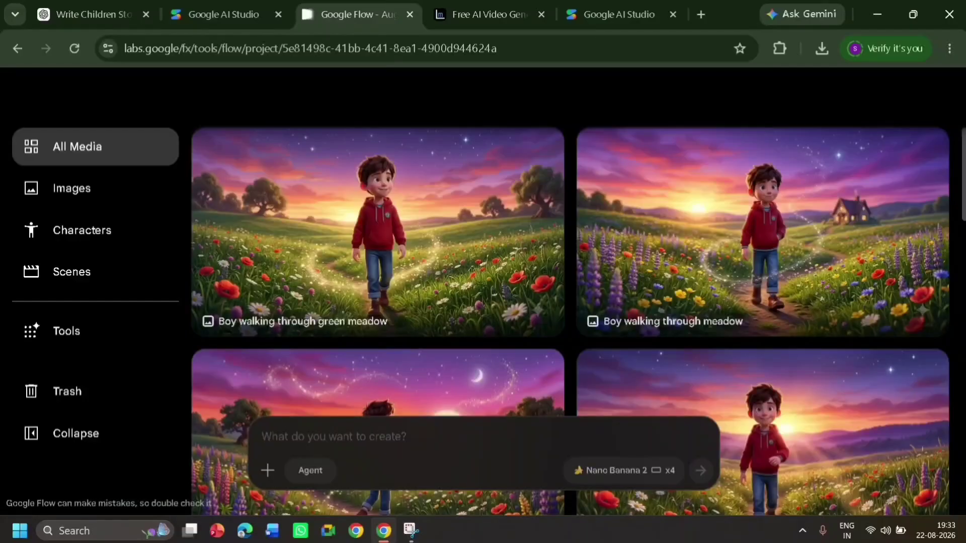
Open the generated image of Milo facing forward on the meadow path with the sun behind him and download its upscaled version
{"action": "scroll", "coordinate": [699, 479], "scroll_direction": "down", "scroll_amount": 2}
{"action": "scroll", "coordinate": [471, 187], "scroll_direction": "up", "scroll_amount": 2}
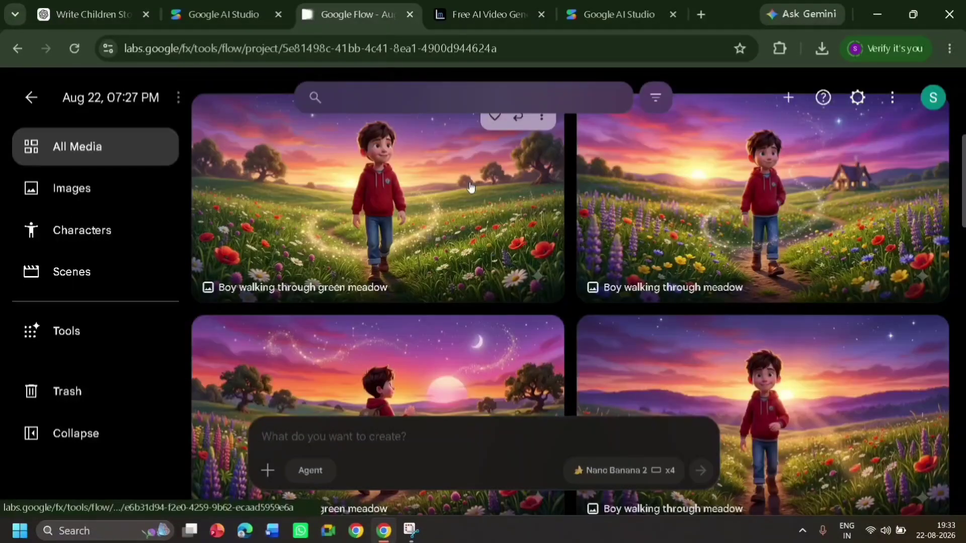
{"action": "left_click", "coordinate": [783, 374]}
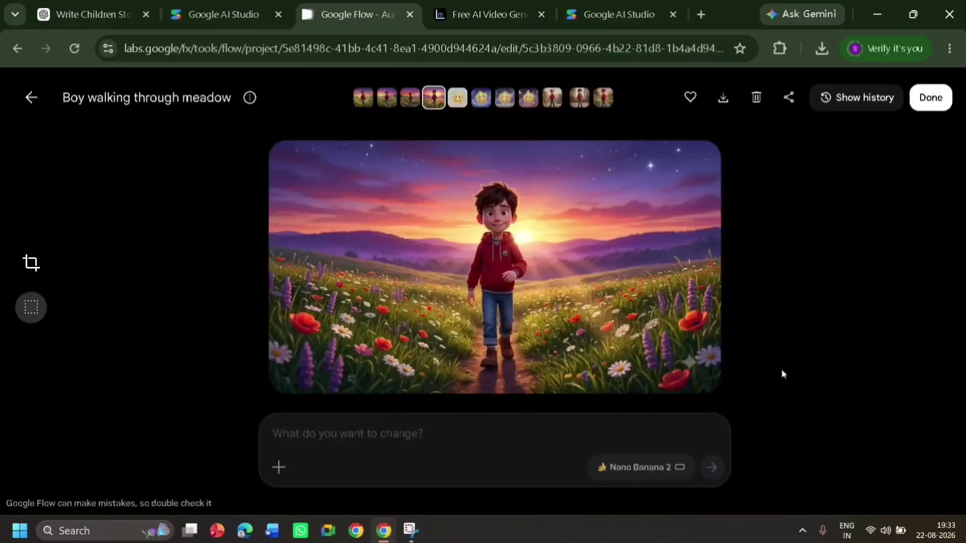
{"action": "left_click", "coordinate": [718, 101]}
{"action": "left_click", "coordinate": [654, 188]}
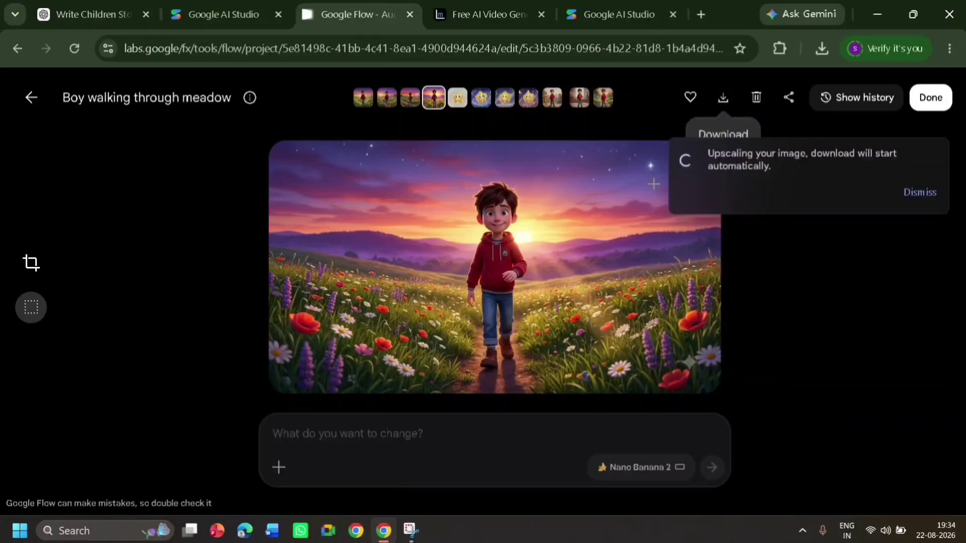
Go back to the scene descriptions in the ChatGPT conversation and close the first Google AI Studio tab
{"action": "left_click", "coordinate": [136, 5]}
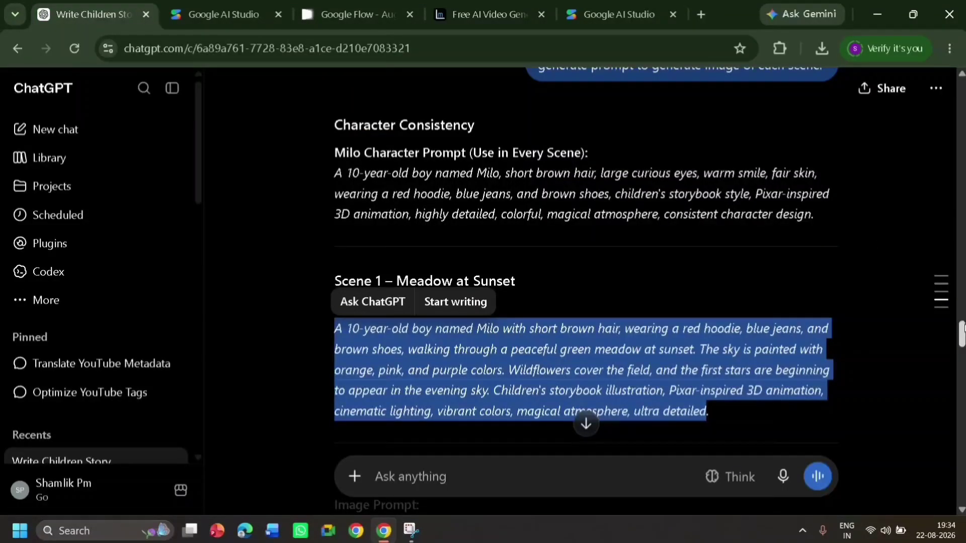
{"action": "left_click_drag", "start_coordinate": [962, 328], "coordinate": [956, 303]}
{"action": "left_click", "coordinate": [888, 138]}
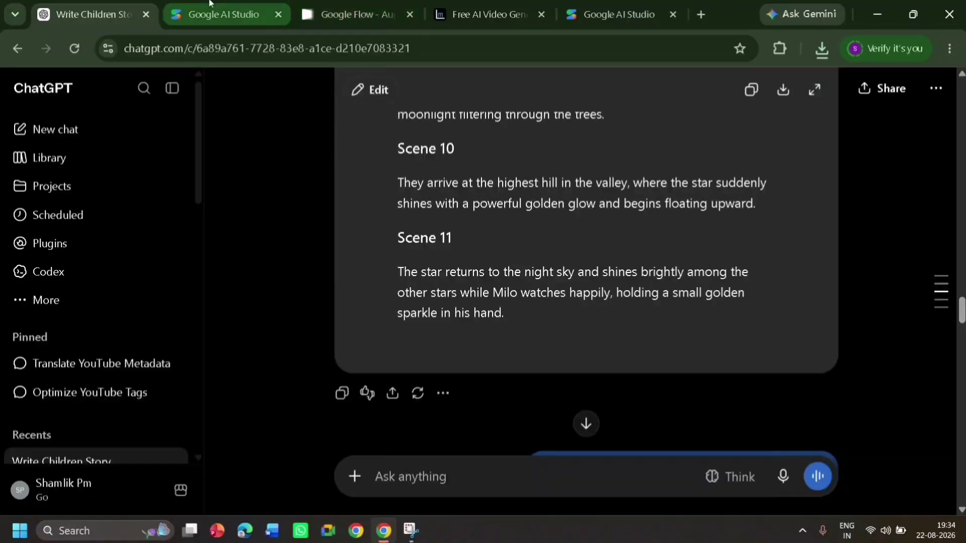
{"action": "left_click", "coordinate": [278, 15]}
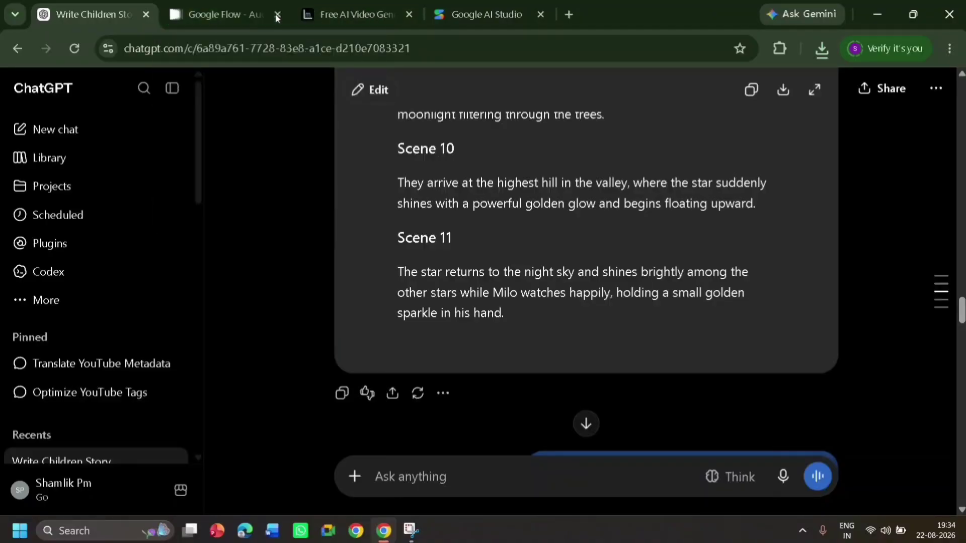
Search Google for loremotion, open the LoreMotion website and start its AI video generator
{"action": "left_click", "coordinate": [365, 14]}
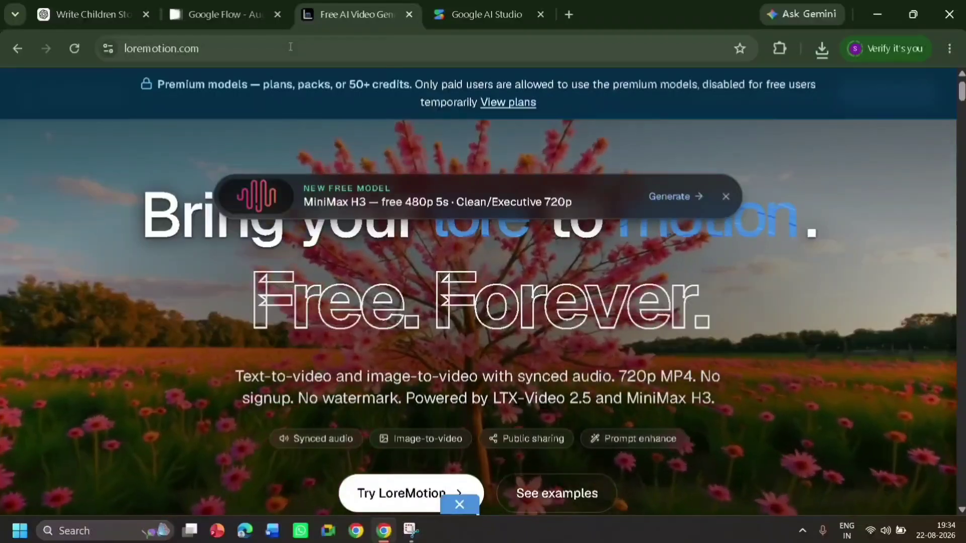
{"action": "double_click", "coordinate": [290, 47]}
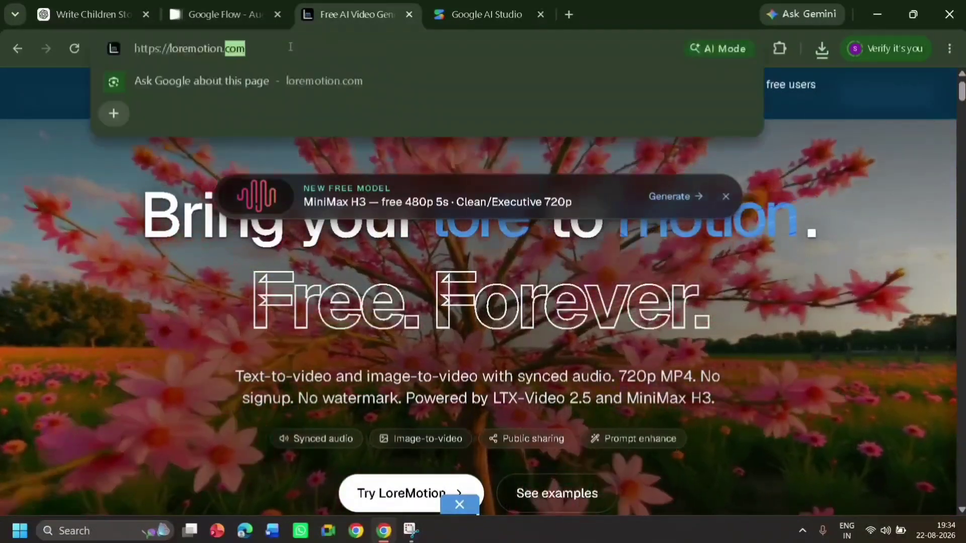
{"action": "key", "text": "BackSpace"}
{"action": "key", "text": "BackSpace"}
{"action": "key", "text": "BackSpace"}
{"action": "key", "text": "BackSpace"}
{"action": "key", "text": "BackSpace"}
{"action": "key", "text": "BackSpace"}
{"action": "key", "text": "BackSpace"}
{"action": "key", "text": "BackSpace"}
{"action": "key", "text": "BackSpace"}
{"action": "key", "text": "BackSpace"}
{"action": "key", "text": "BackSpace"}
{"action": "key", "text": "BackSpace"}
{"action": "key", "text": "BackSpace"}
{"action": "key", "text": "BackSpace"}
{"action": "key", "text": "BackSpace"}
{"action": "key", "text": "BackSpace"}
{"action": "key", "text": "BackSpace"}
{"action": "key", "text": "BackSpace"}
{"action": "key", "text": "BackSpace"}
{"action": "key", "text": "BackSpace"}
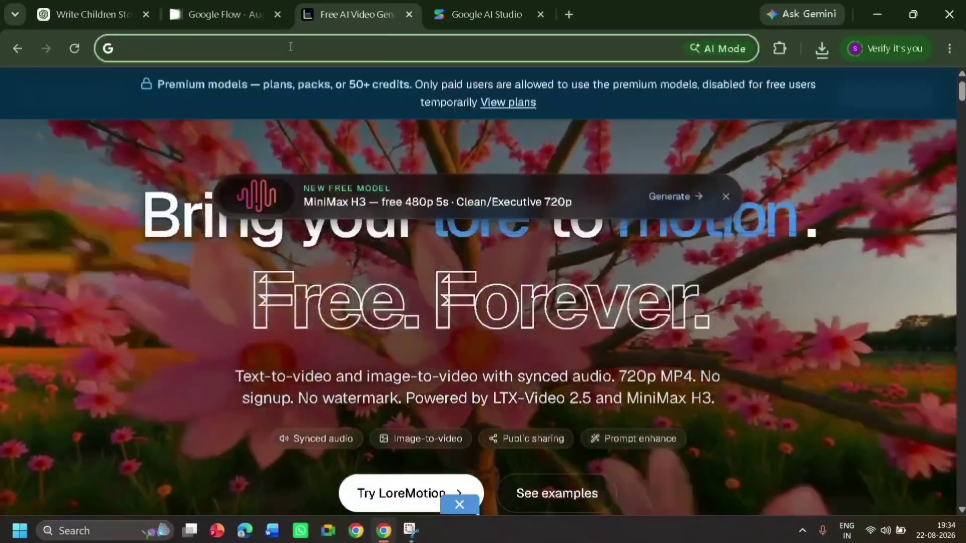
{"action": "type", "text": "lor"}
{"action": "key", "text": "Return"}
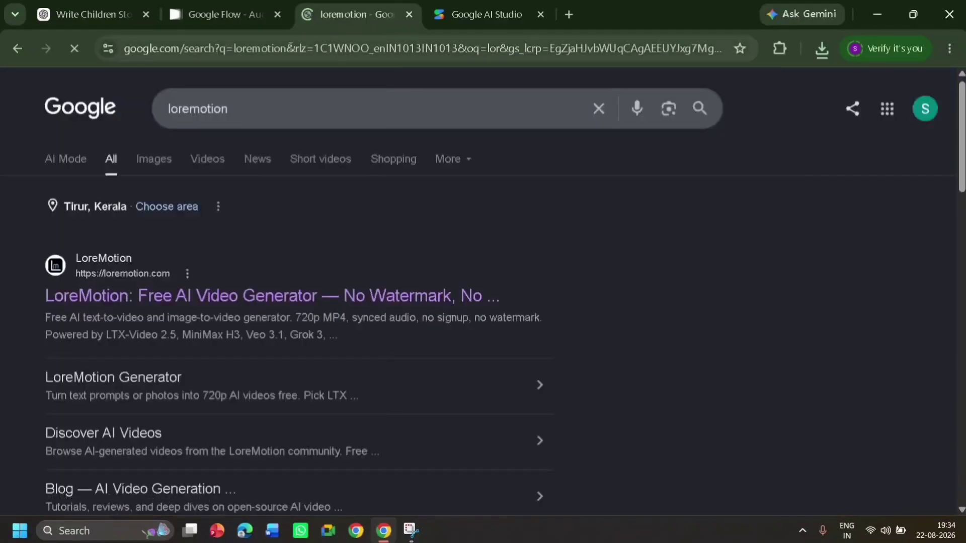
{"action": "left_click", "coordinate": [200, 294]}
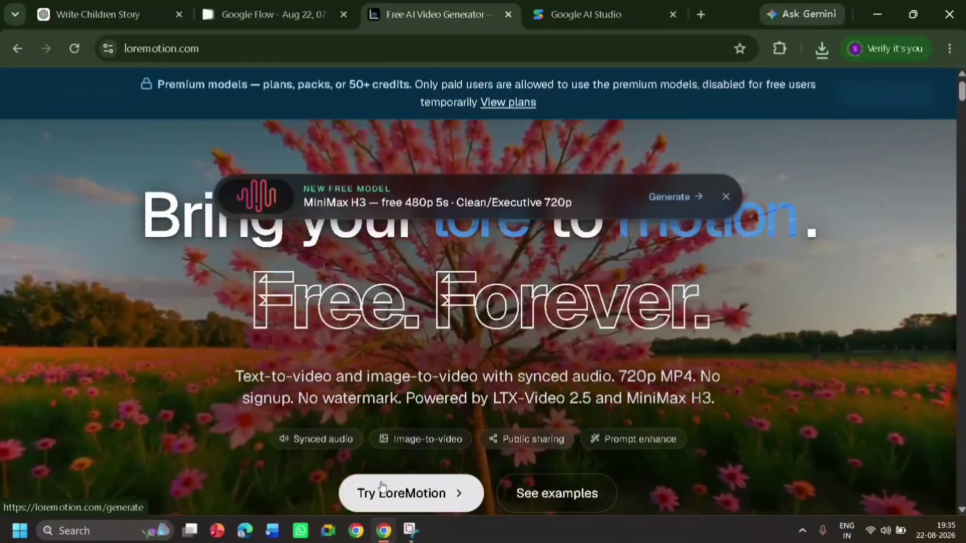
{"action": "left_click", "coordinate": [381, 485]}
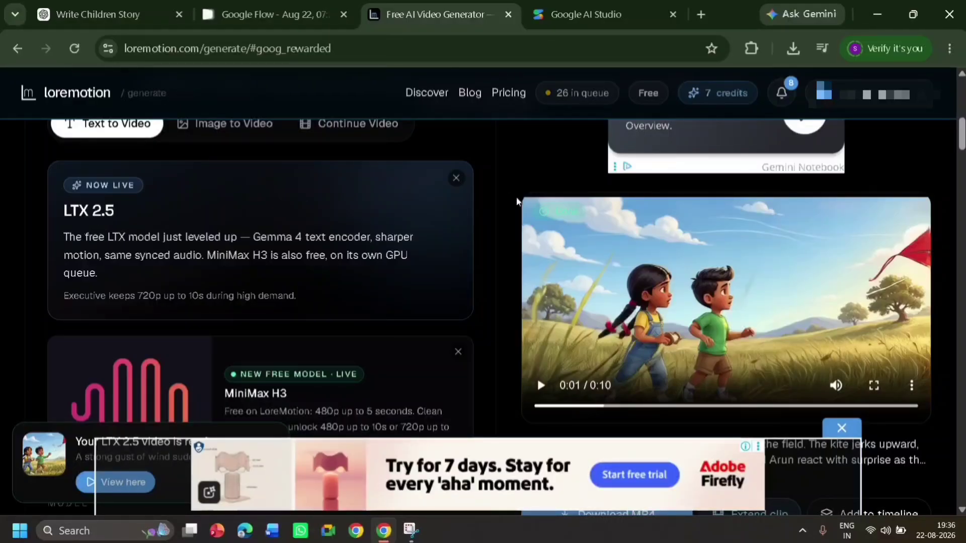
{"action": "scroll", "coordinate": [961, 166], "scroll_direction": "down", "scroll_amount": 6}
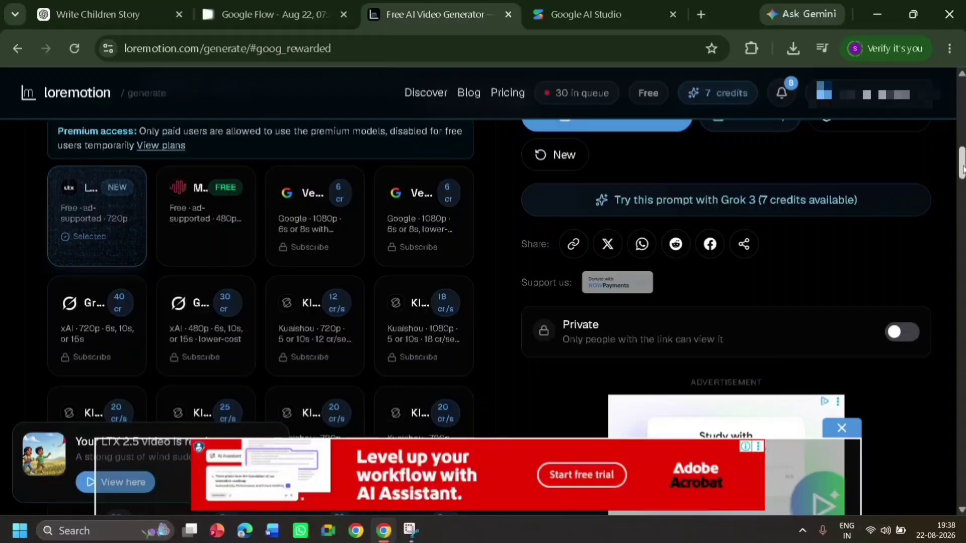
{"action": "left_click_drag", "start_coordinate": [963, 170], "coordinate": [963, 144]}
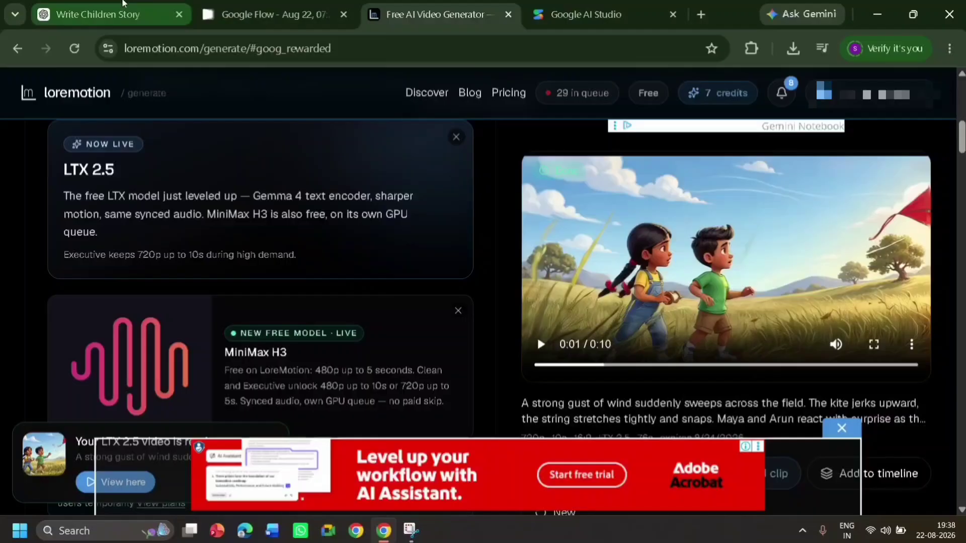
Return to the ChatGPT conversation and send the request "generate prompt to generate video of each scene"
{"action": "left_click", "coordinate": [129, 5]}
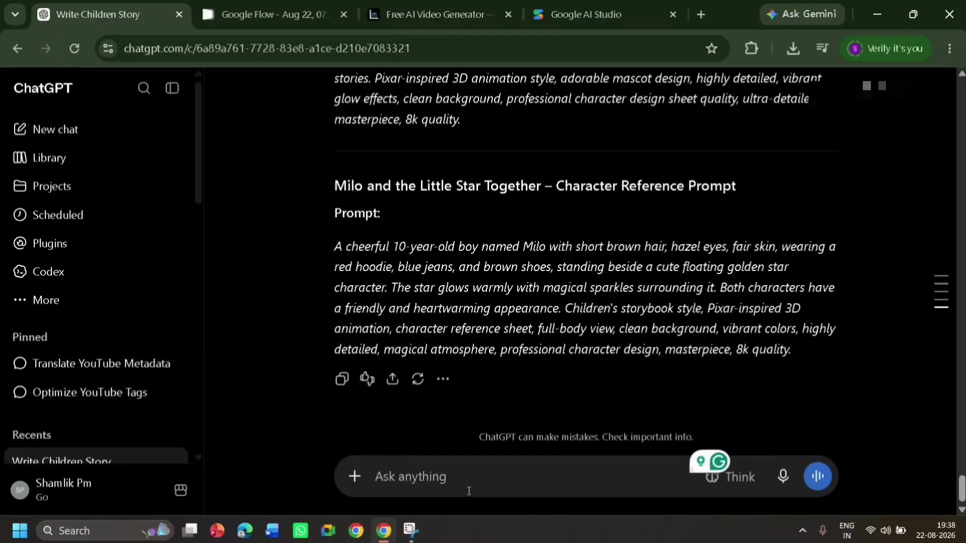
{"action": "type", "text": "generate prompt to generate video of each scene"}
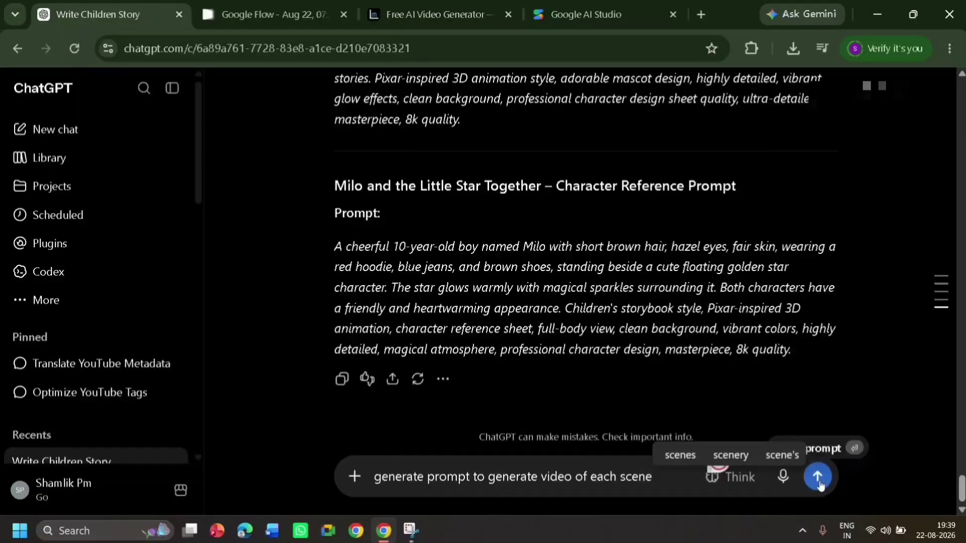
{"action": "left_click", "coordinate": [819, 478]}
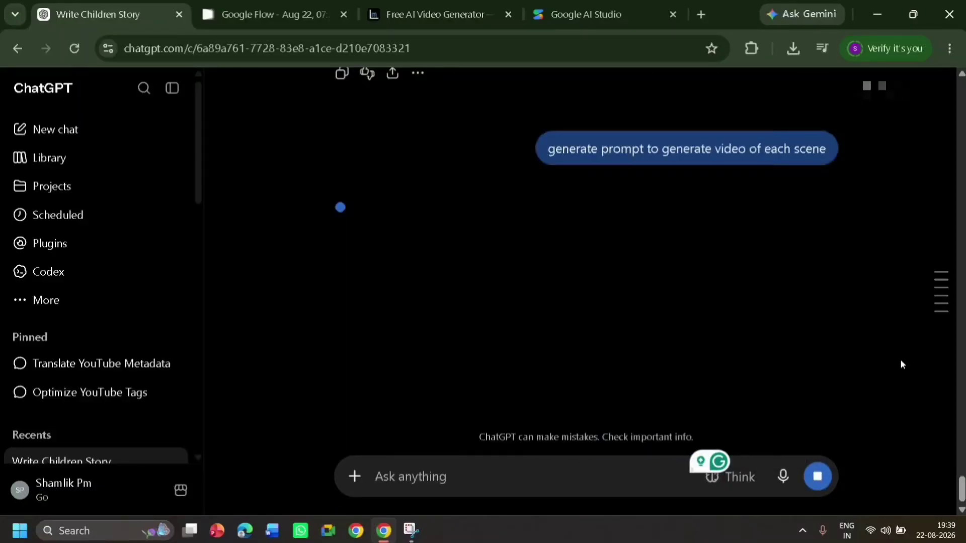
{"action": "mouse_move", "coordinate": [929, 331]}
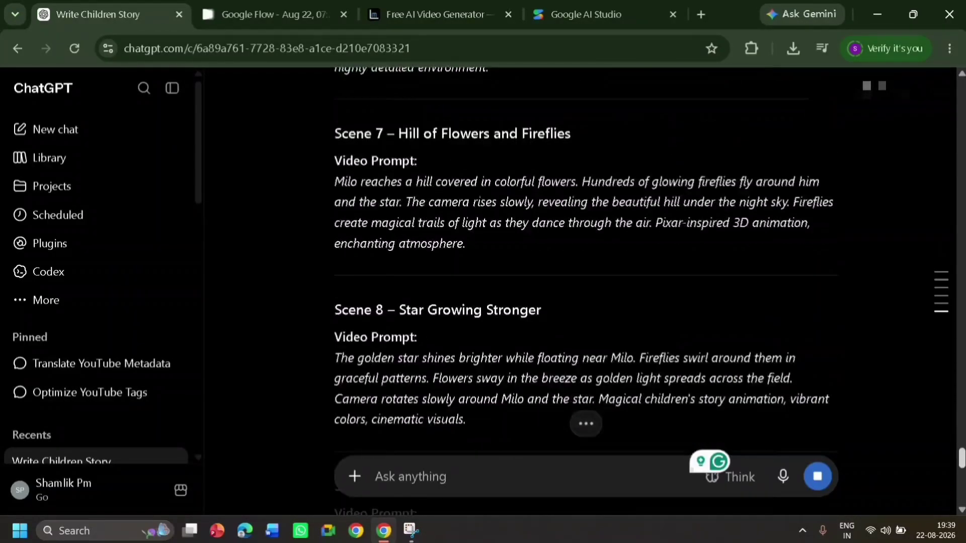
Copy the video prompt for Scene 1 – Meadow at Sunset from ChatGPT's reply
{"action": "scroll", "coordinate": [337, 270], "scroll_direction": "up", "scroll_amount": 15}
{"action": "left_click_drag", "start_coordinate": [336, 271], "coordinate": [679, 360]}
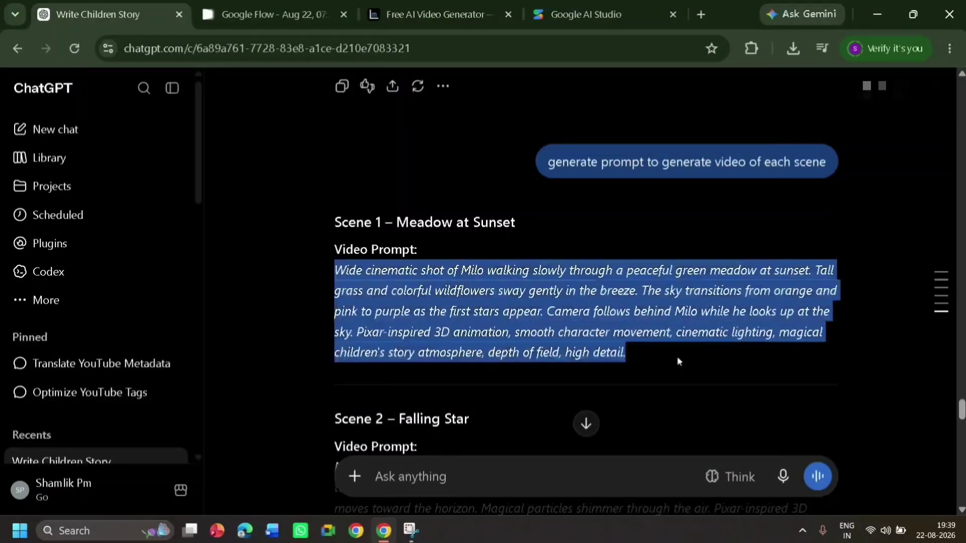
{"action": "right_click", "coordinate": [523, 294]}
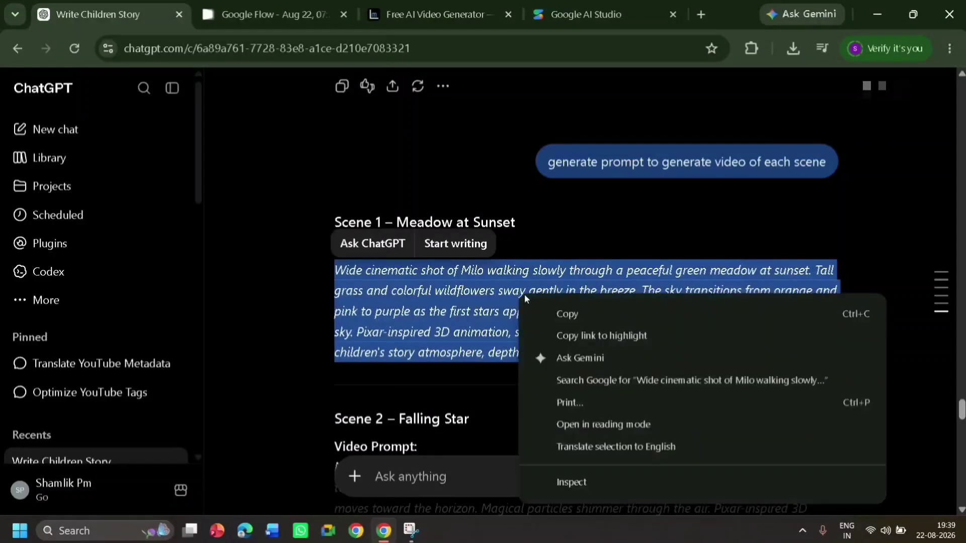
{"action": "left_click", "coordinate": [549, 314]}
Go back to LoreMotion, switch the generator to Image to Video and upload the Milo meadow image as reference
{"action": "left_click", "coordinate": [372, 7]}
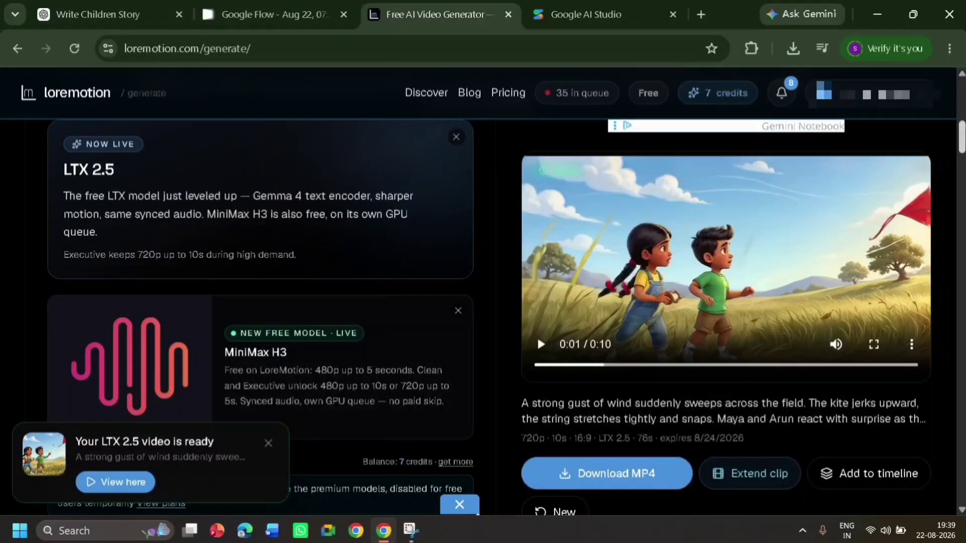
{"action": "scroll", "coordinate": [155, 251], "scroll_direction": "up", "scroll_amount": 7}
{"action": "scroll", "coordinate": [155, 251], "scroll_direction": "down", "scroll_amount": 3}
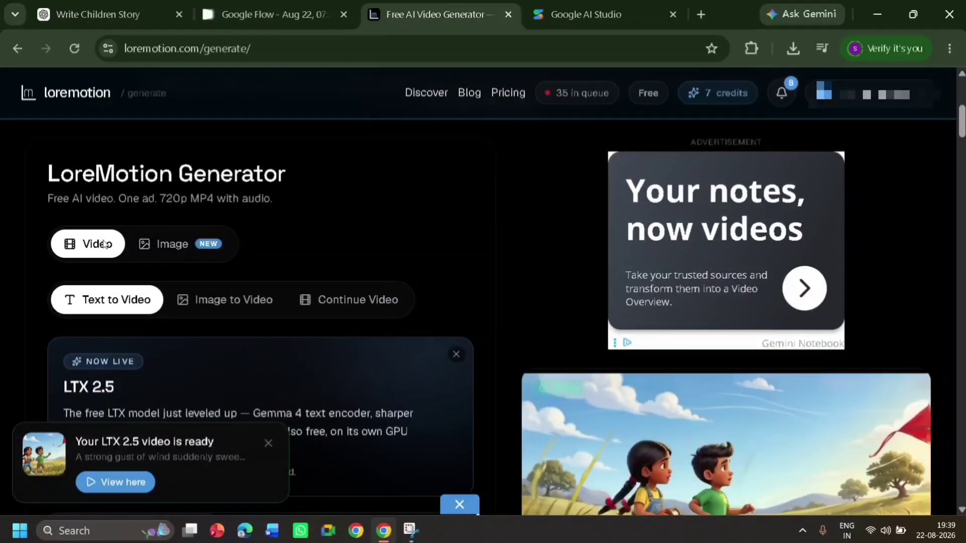
{"action": "left_click", "coordinate": [234, 302]}
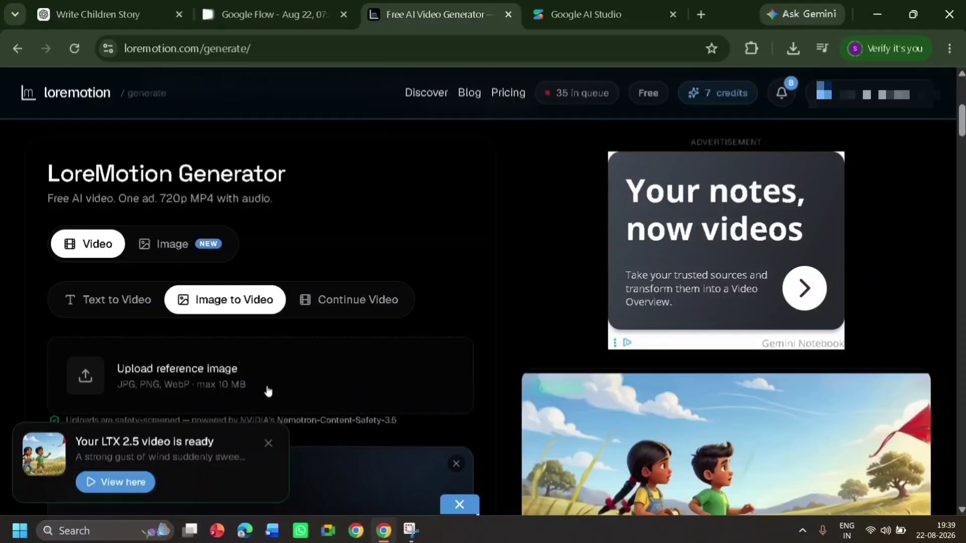
{"action": "left_click", "coordinate": [176, 388]}
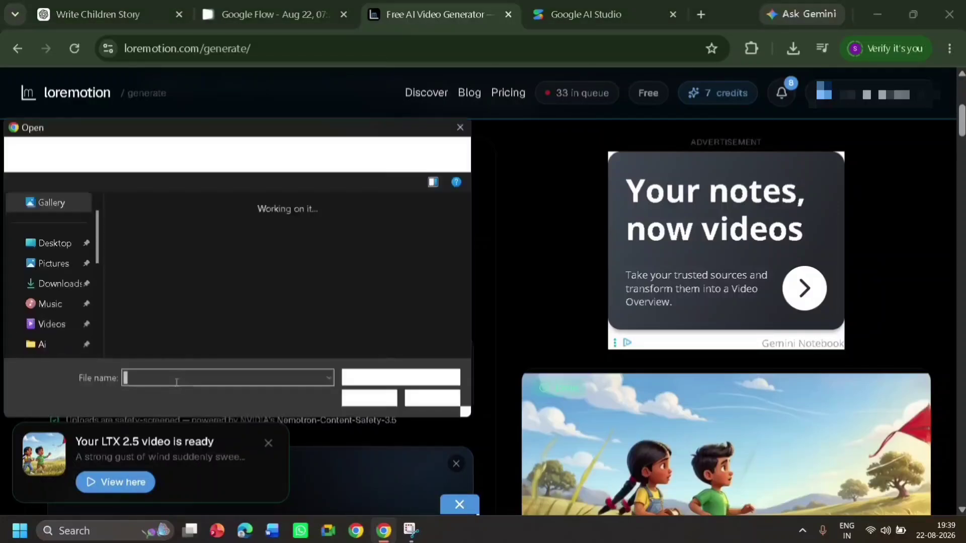
{"action": "left_click_drag", "start_coordinate": [466, 209], "coordinate": [467, 220]}
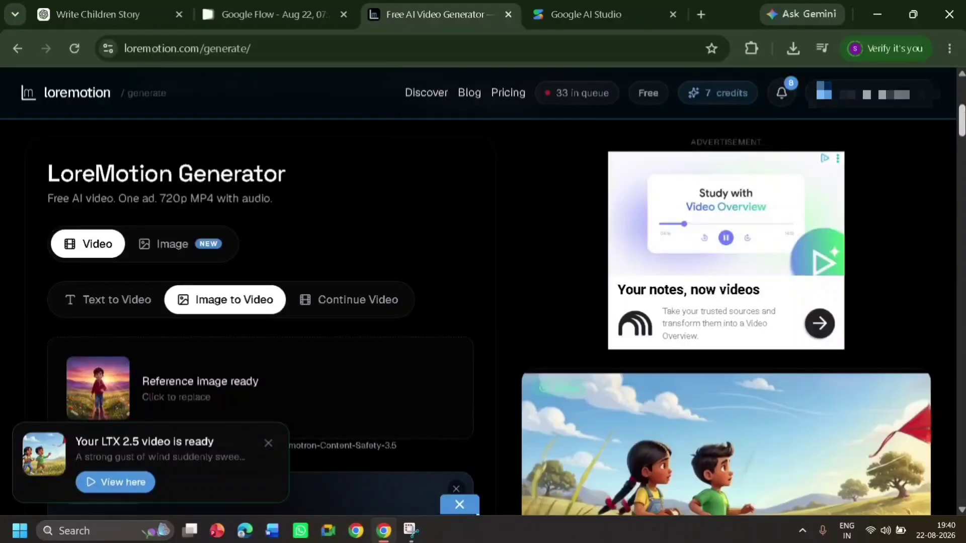
Paste the copied Scene 1 video prompt into the generator's prompt field
{"action": "scroll", "coordinate": [961, 121], "scroll_direction": "down", "scroll_amount": 5}
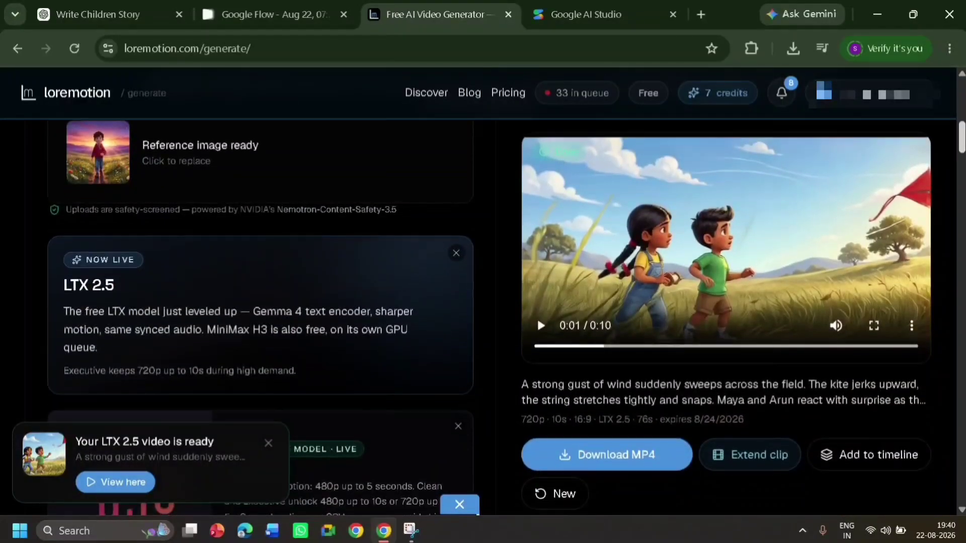
{"action": "scroll", "coordinate": [962, 146], "scroll_direction": "down", "scroll_amount": 5}
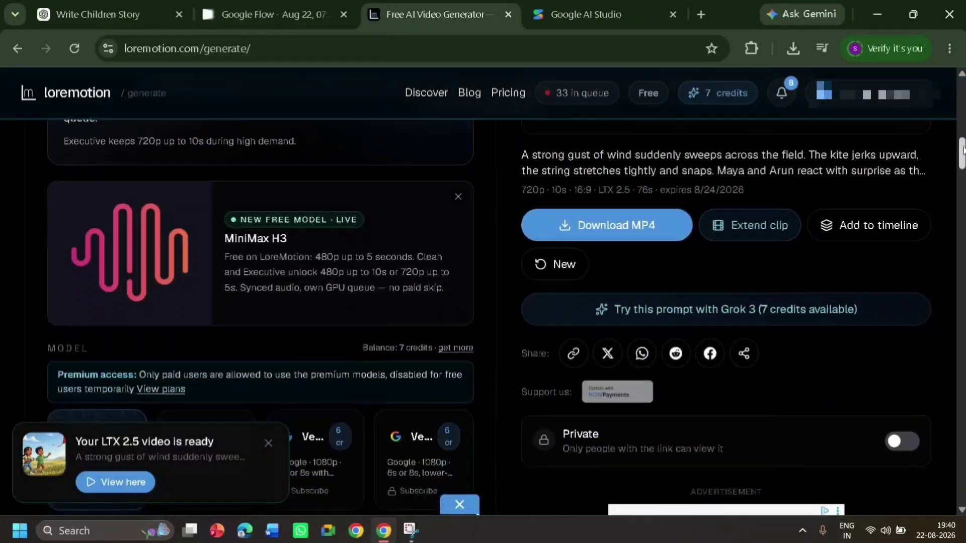
{"action": "scroll", "coordinate": [963, 151], "scroll_direction": "down", "scroll_amount": 4}
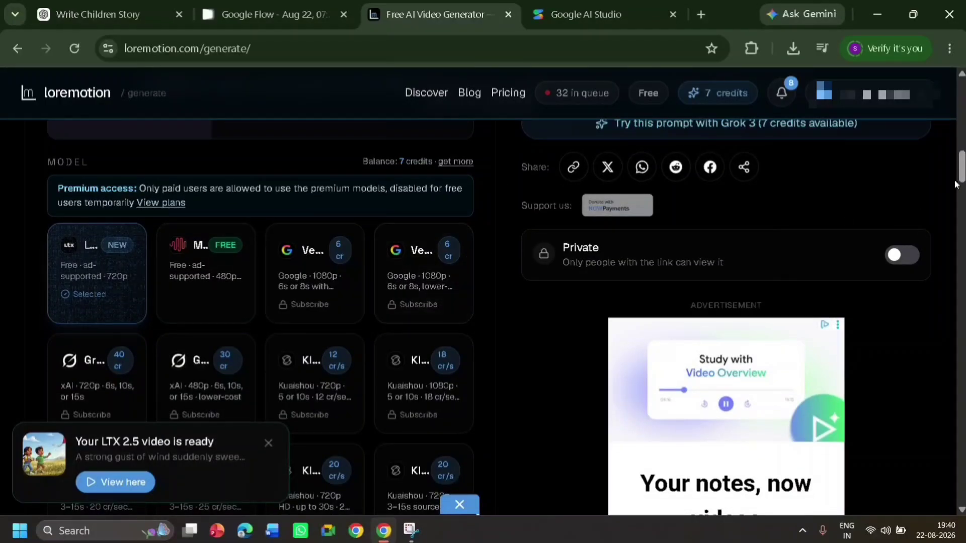
{"action": "scroll", "coordinate": [963, 171], "scroll_direction": "down", "scroll_amount": 3}
{"action": "scroll", "coordinate": [503, 317], "scroll_direction": "down", "scroll_amount": 9}
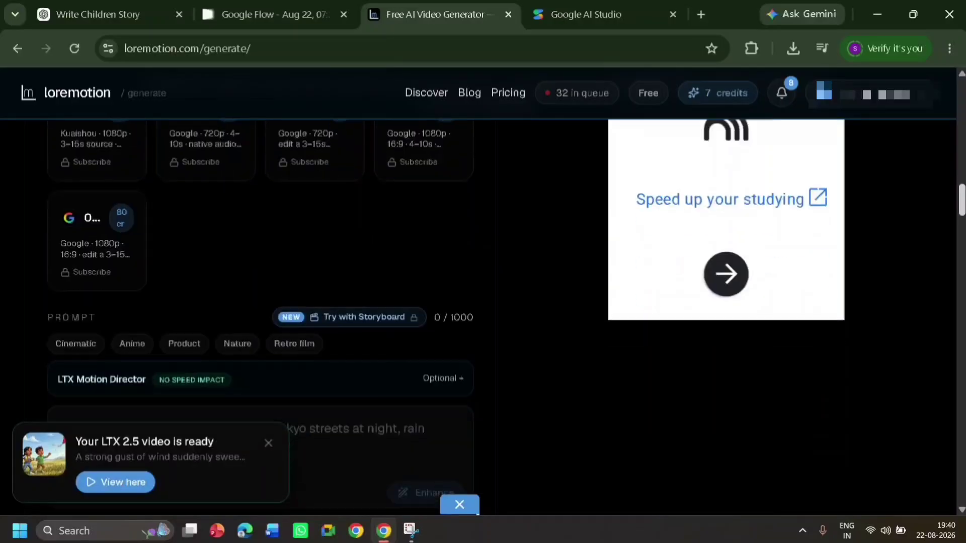
{"action": "scroll", "coordinate": [504, 317], "scroll_direction": "down", "scroll_amount": 1}
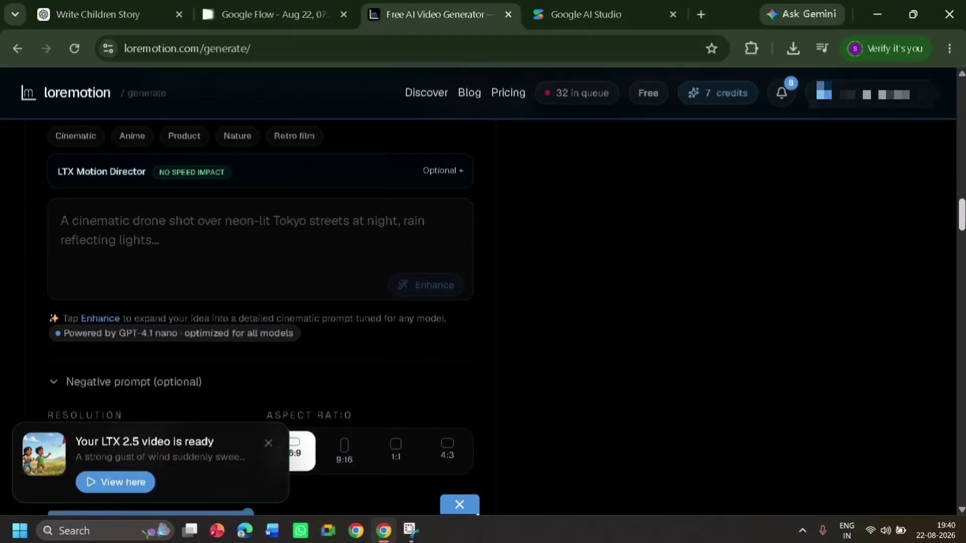
{"action": "right_click", "coordinate": [243, 222]}
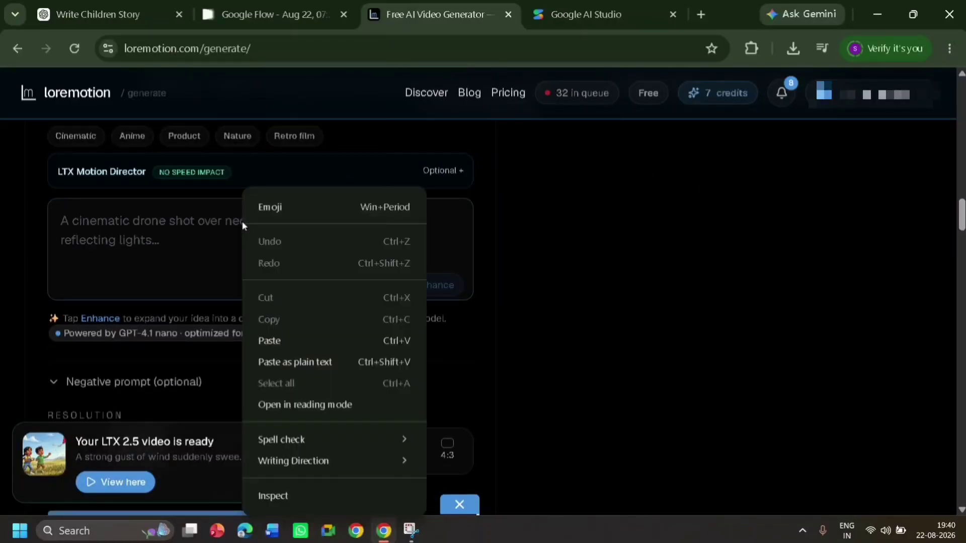
{"action": "left_click", "coordinate": [289, 339]}
Set the resolution to 480p and the duration to 10 seconds, dismiss the video-ready notification and generate the video
{"action": "scroll", "coordinate": [468, 288], "scroll_direction": "down", "scroll_amount": 3}
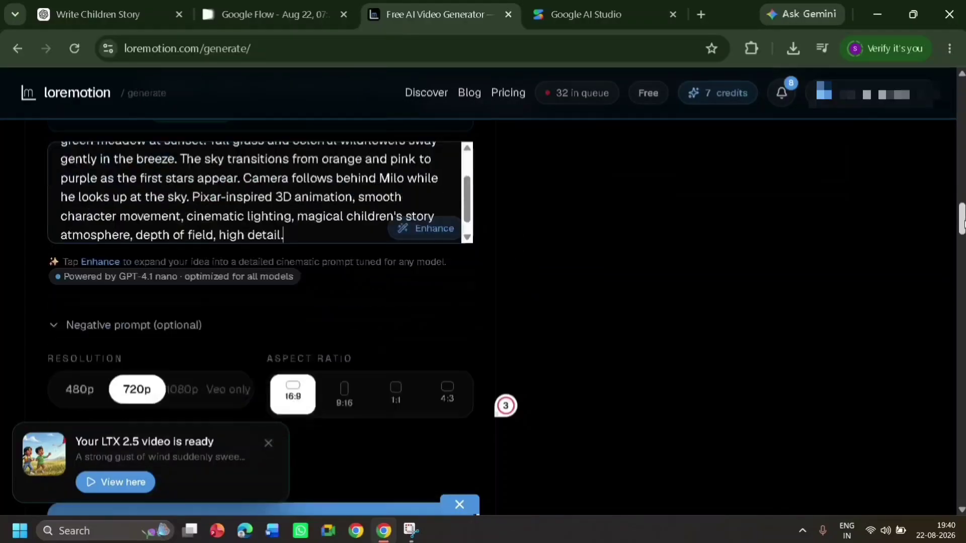
{"action": "left_click", "coordinate": [79, 282]}
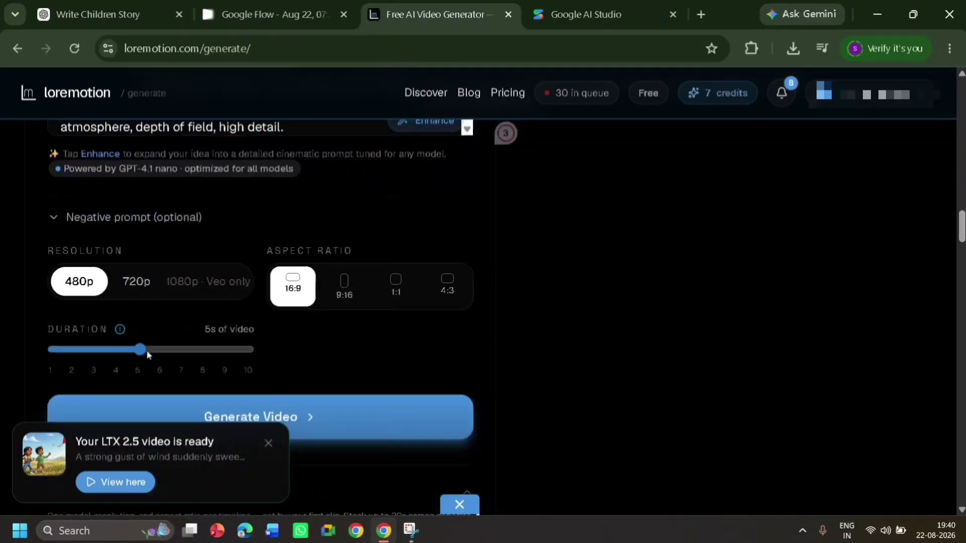
{"action": "left_click_drag", "start_coordinate": [146, 351], "coordinate": [280, 355]}
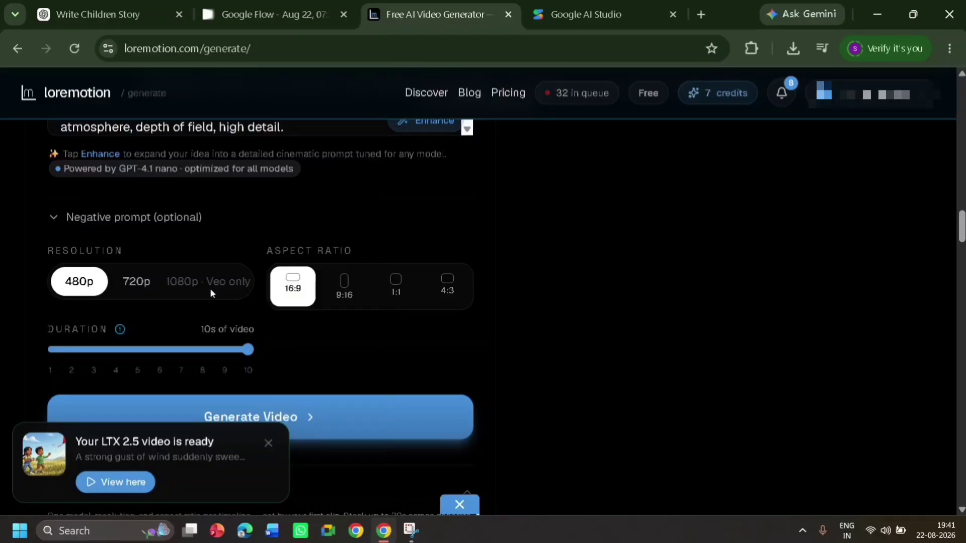
{"action": "left_click", "coordinate": [268, 443]}
{"action": "left_click", "coordinate": [297, 418]}
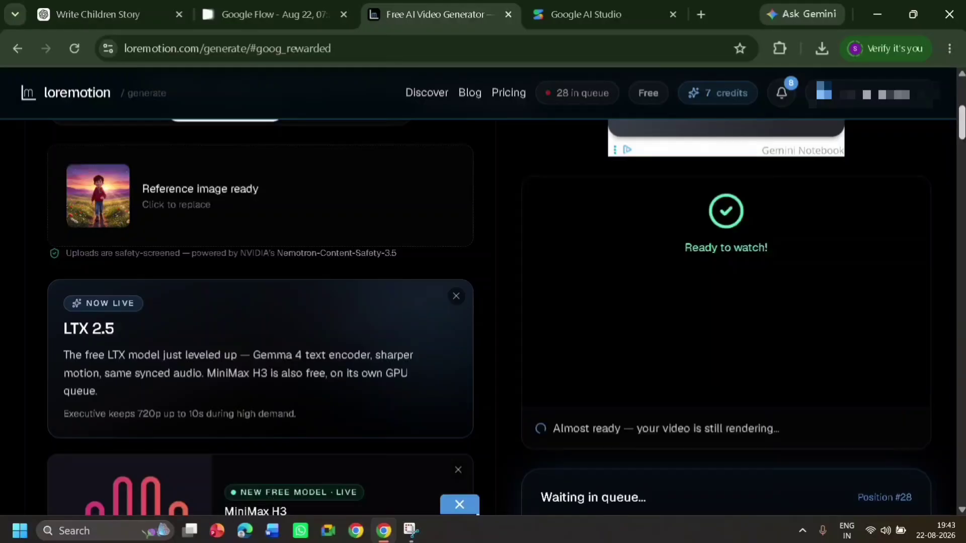
Download the finished MP4 of Milo walking through the meadow and close the advertisement on the LoreMotion page
{"action": "scroll", "coordinate": [483, 317], "scroll_direction": "down", "scroll_amount": 3}
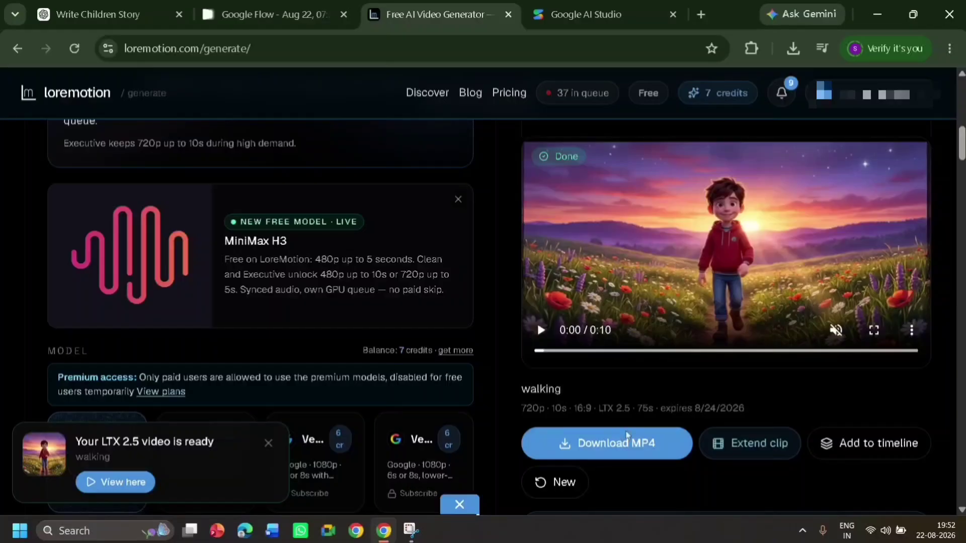
{"action": "left_click", "coordinate": [633, 450]}
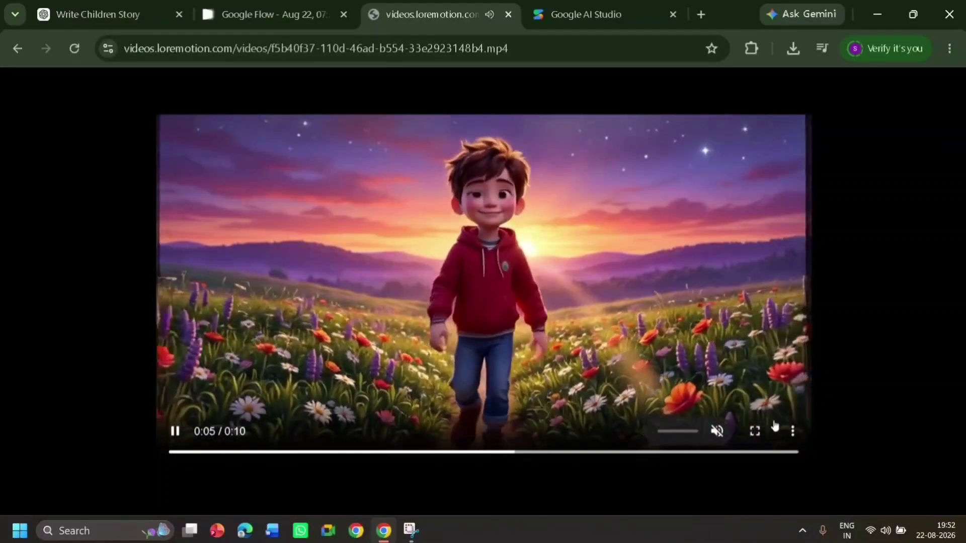
{"action": "left_click", "coordinate": [792, 431]}
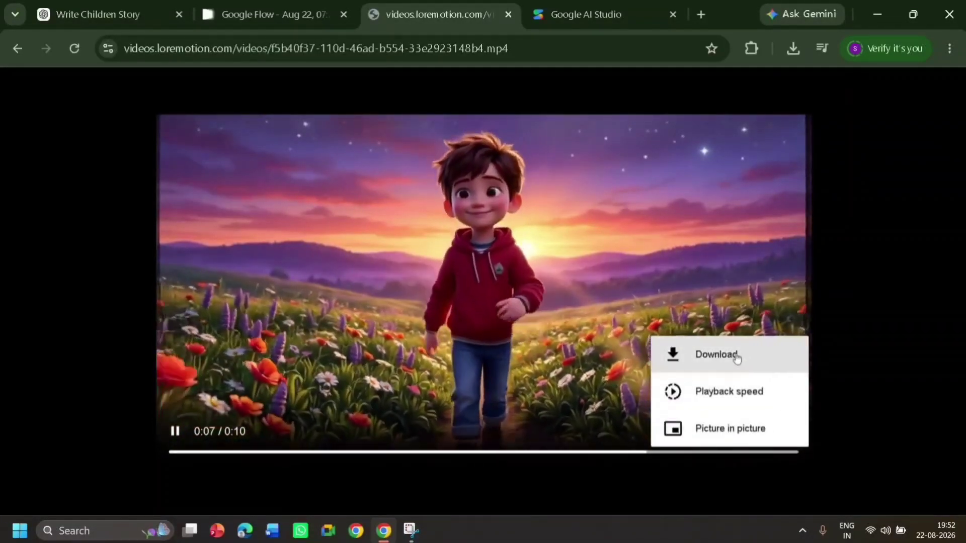
{"action": "left_click", "coordinate": [736, 355]}
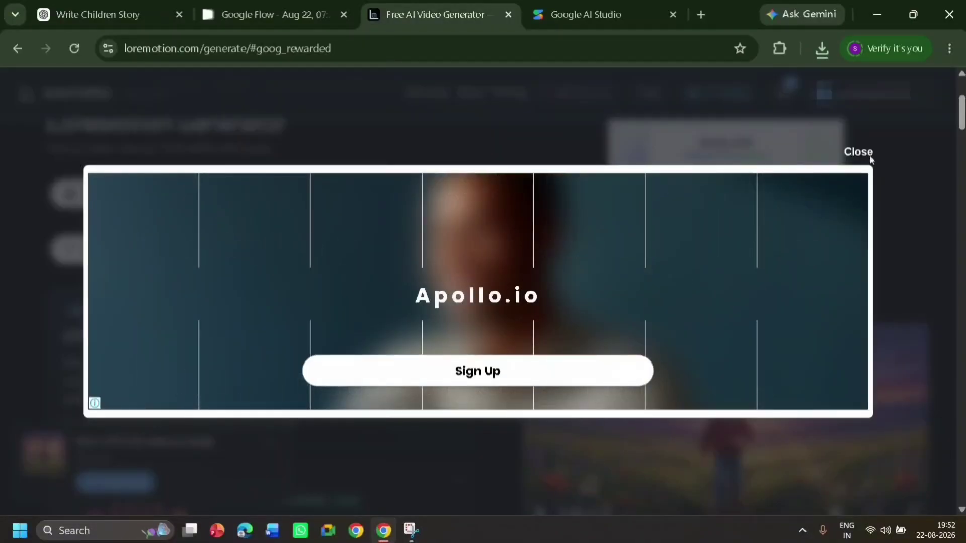
{"action": "left_click", "coordinate": [872, 157]}
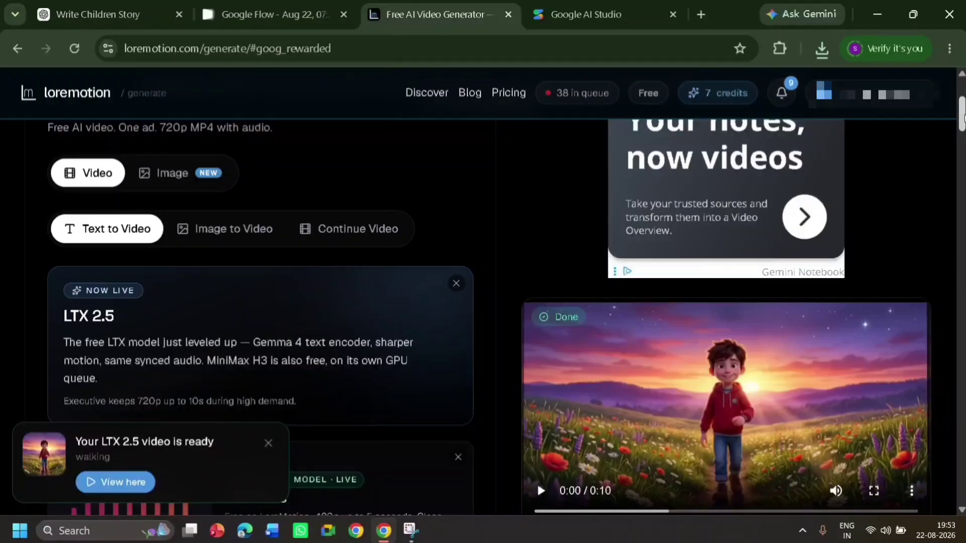
{"action": "scroll", "coordinate": [291, 257], "scroll_direction": "down", "scroll_amount": 1}
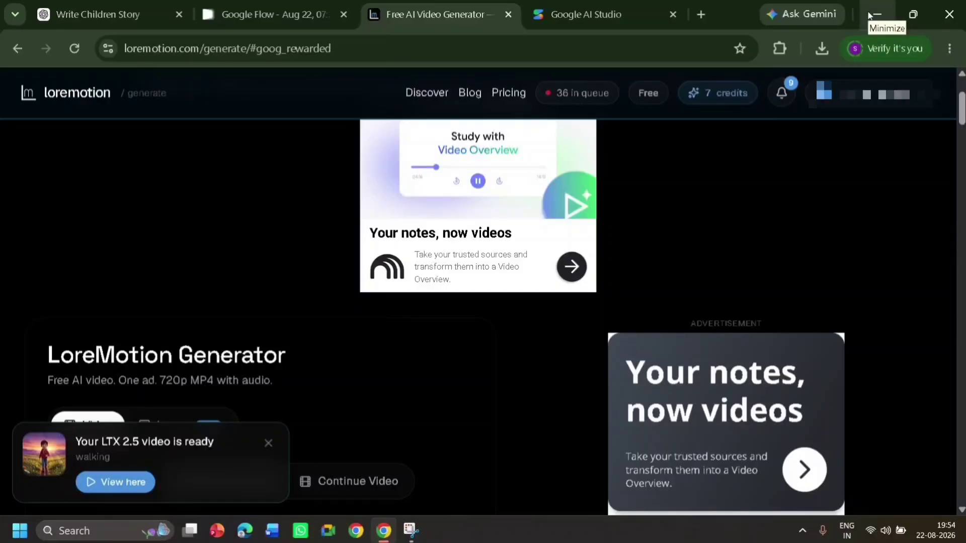
Minimize the browser, launch Microsoft Clipchamp and start a new video project
{"action": "left_click", "coordinate": [389, 539]}
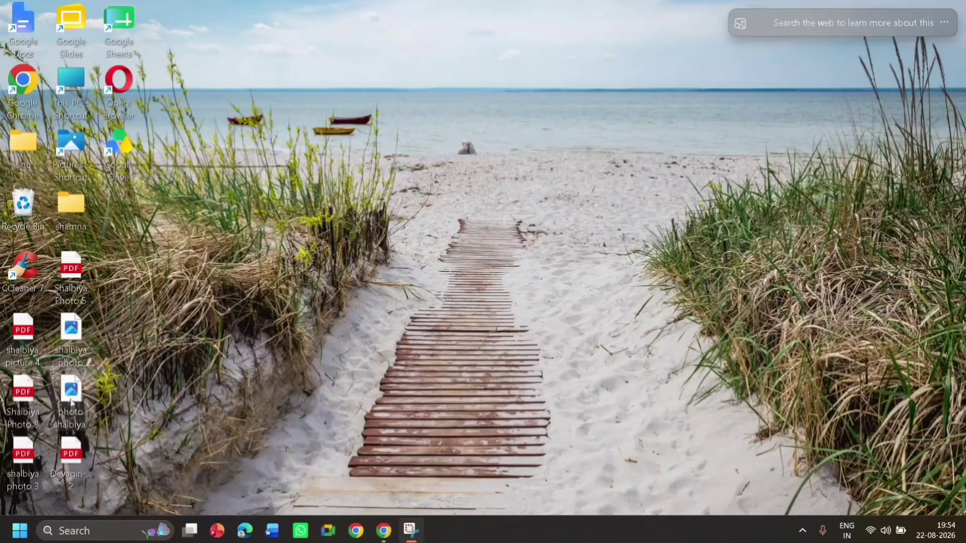
{"action": "left_click", "coordinate": [97, 533]}
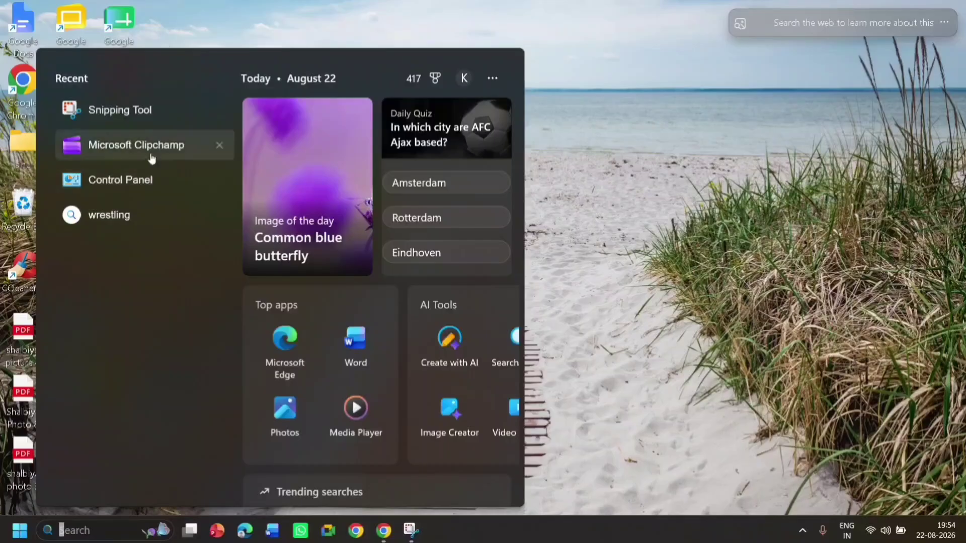
{"action": "key", "text": "Escape"}
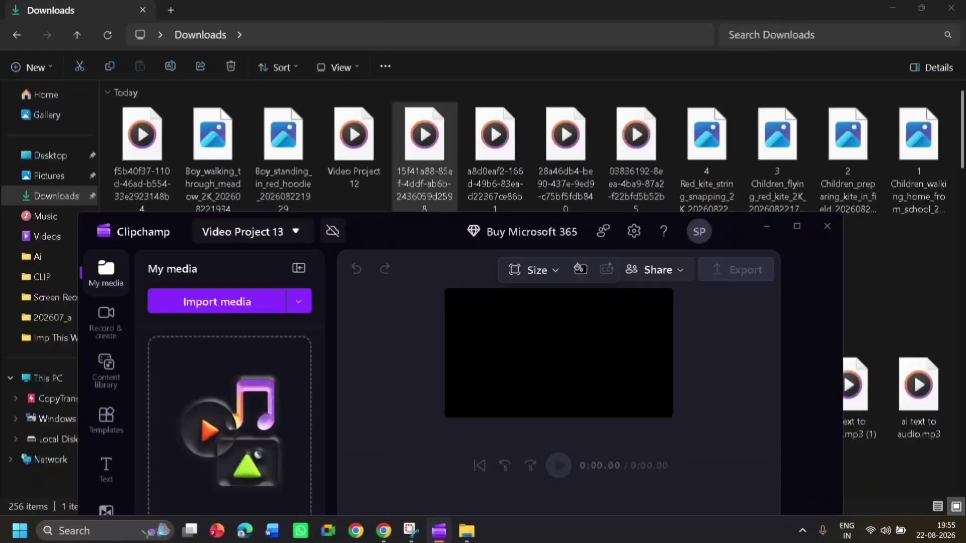
{"action": "left_click", "coordinate": [636, 151], "text": "shift"}
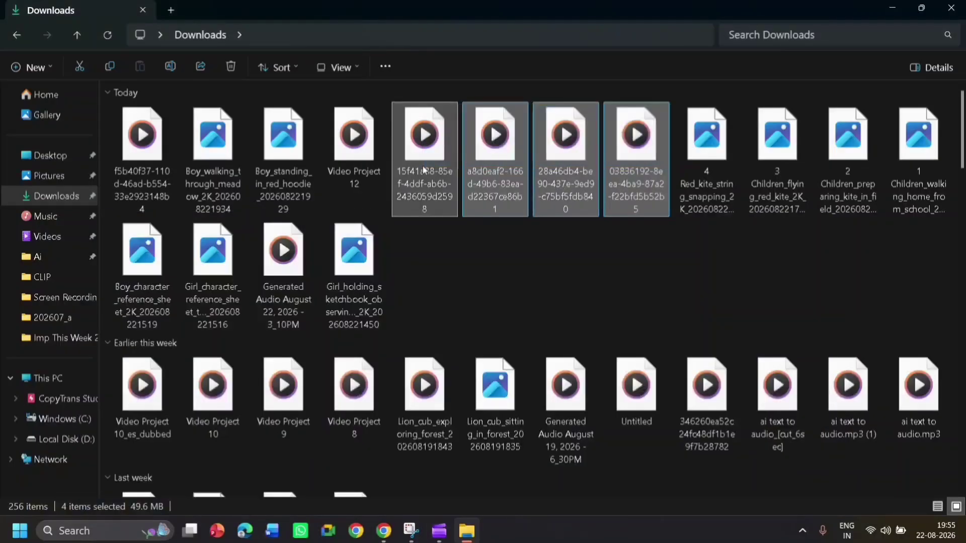
Import the four selected video clips from the Downloads folder into Clipchamp and place the clip of the two children walking on the timeline
{"action": "left_click_drag", "start_coordinate": [425, 169], "coordinate": [237, 385]}
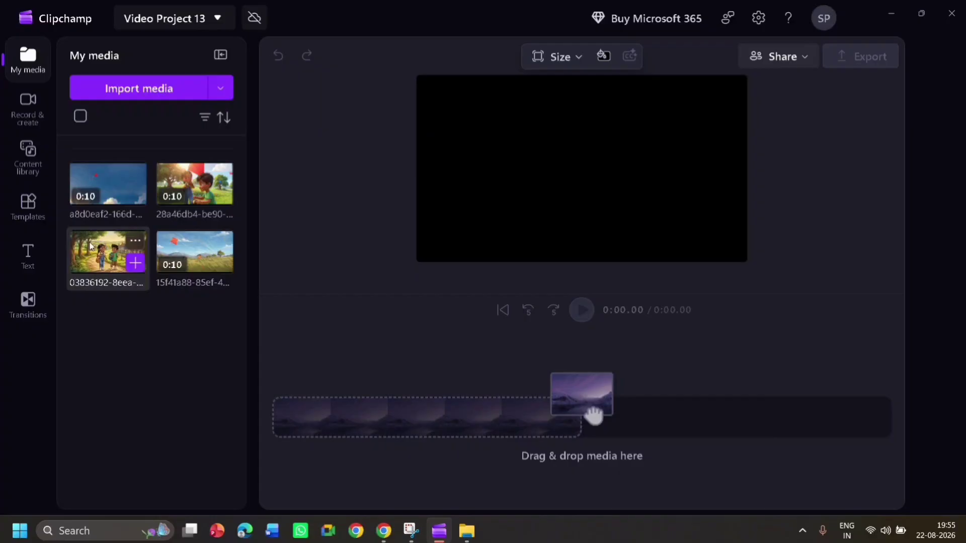
{"action": "left_click_drag", "start_coordinate": [98, 254], "coordinate": [353, 422]}
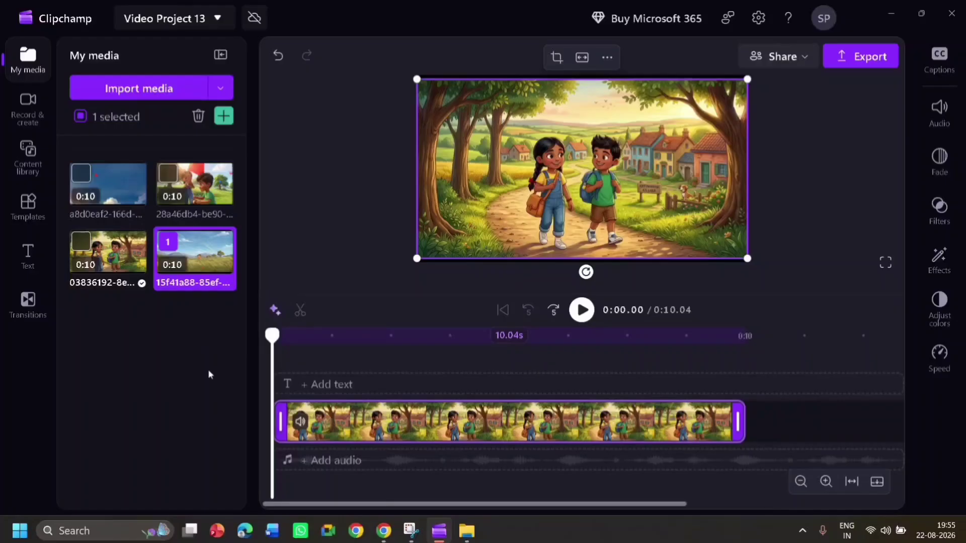
Clear the media selection and add the remaining three clips to the timeline after the walking clip, ending with the children chasing the kite
{"action": "left_click", "coordinate": [186, 358]}
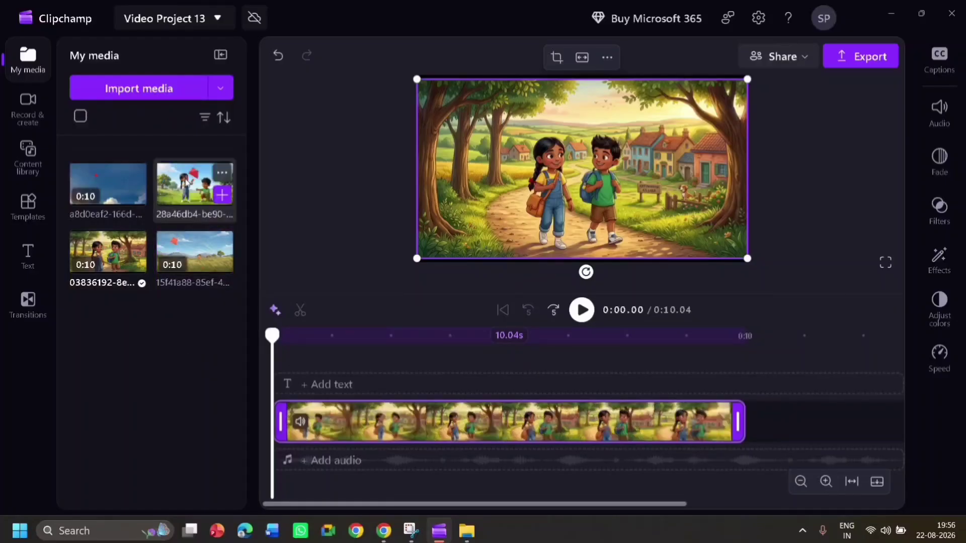
{"action": "left_click_drag", "start_coordinate": [184, 183], "coordinate": [670, 427]}
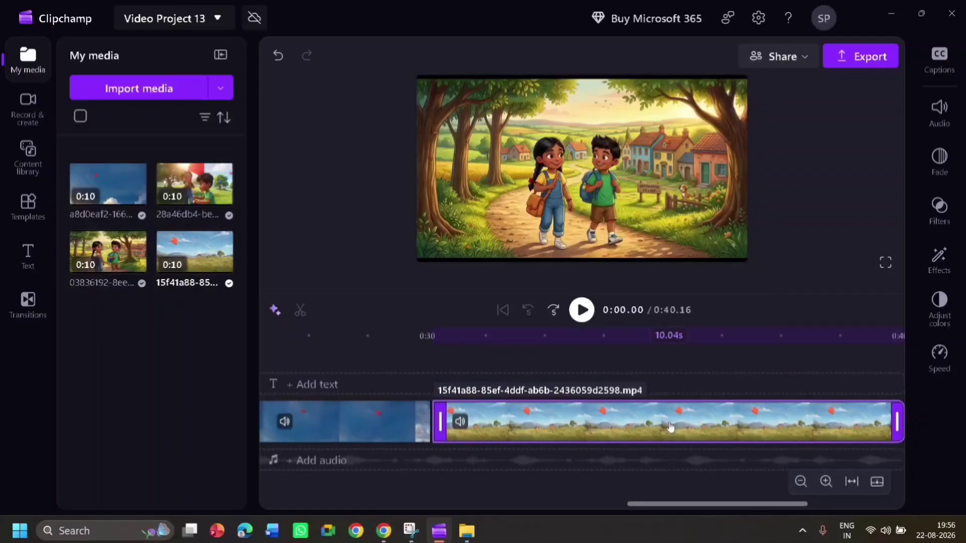
Mute the audio of the kite-chasing clip and the other video clips on the timeline
{"action": "right_click", "coordinate": [670, 427]}
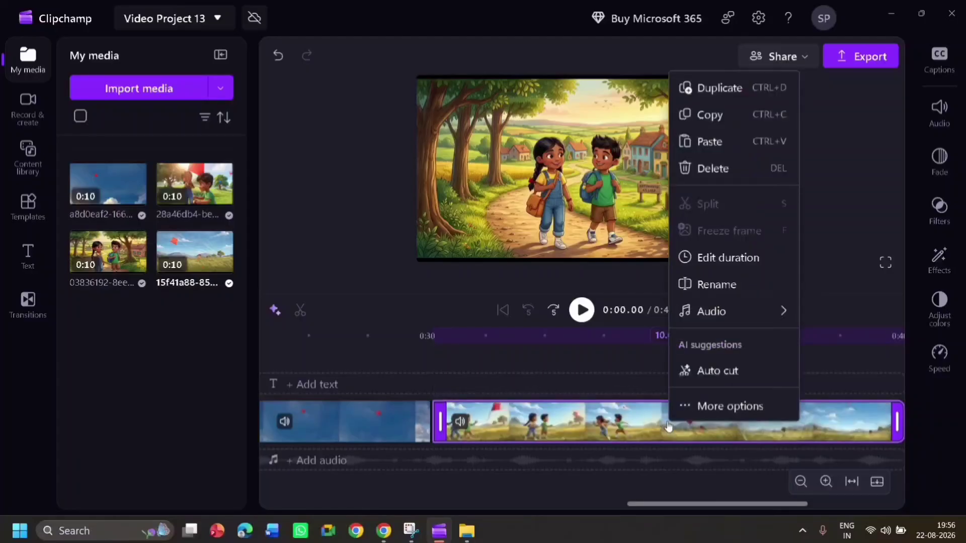
{"action": "right_click", "coordinate": [630, 425]}
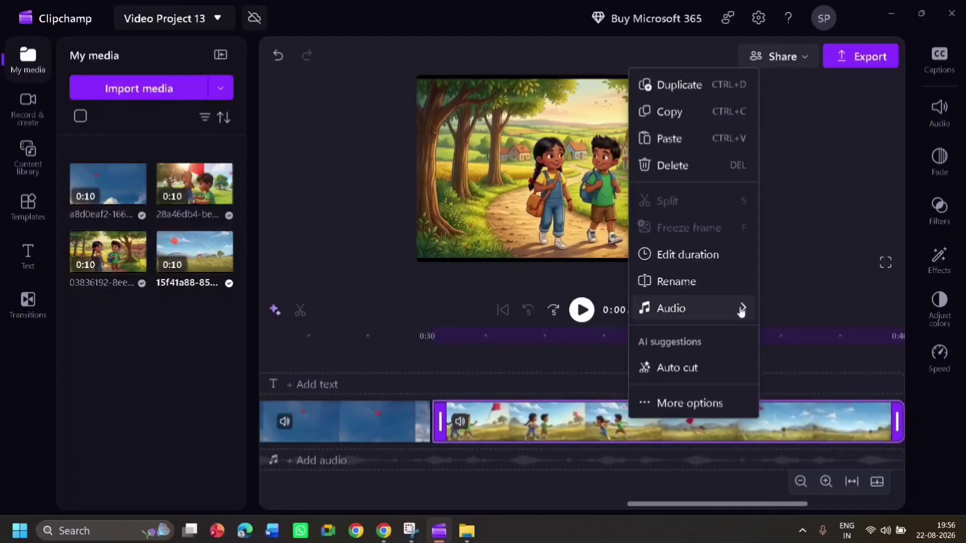
{"action": "mouse_move", "coordinate": [742, 310]}
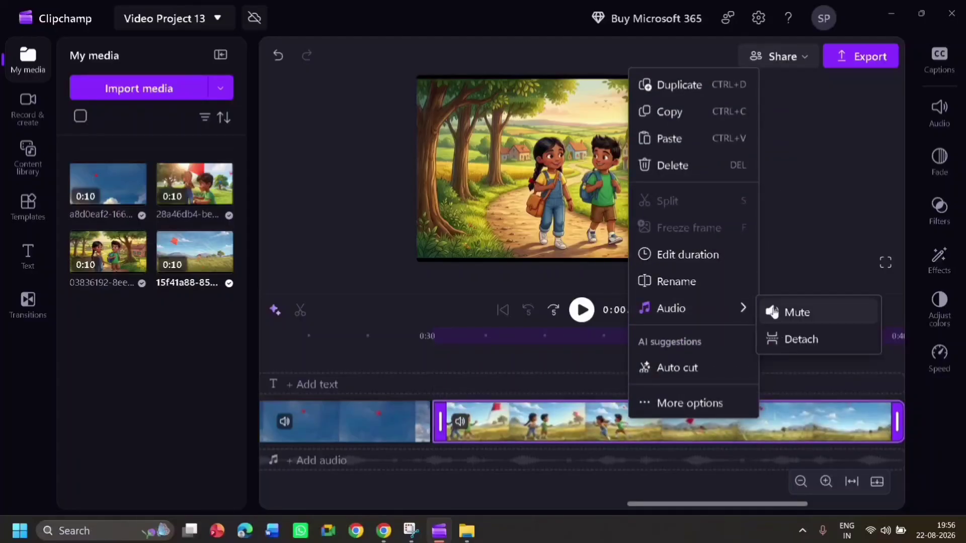
{"action": "left_click", "coordinate": [775, 312]}
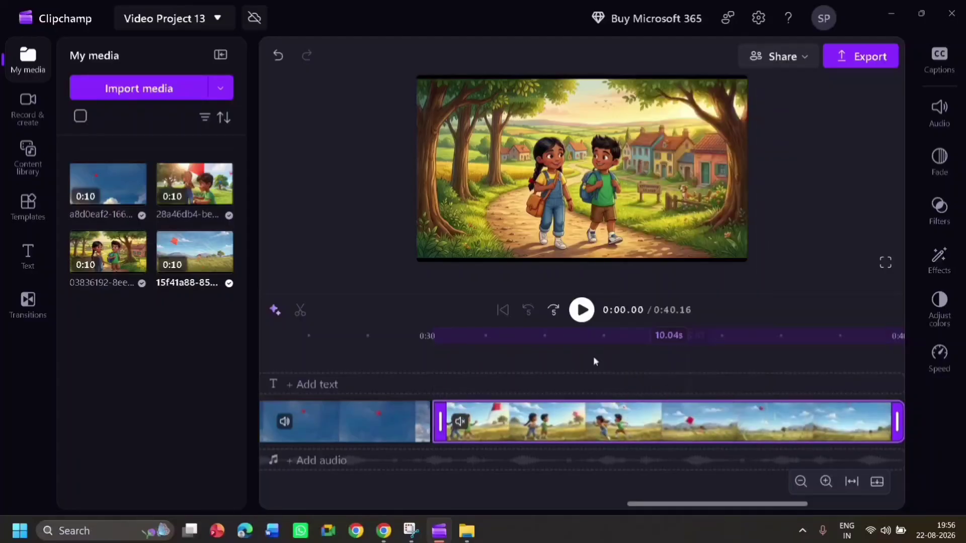
{"action": "right_click", "coordinate": [331, 413]}
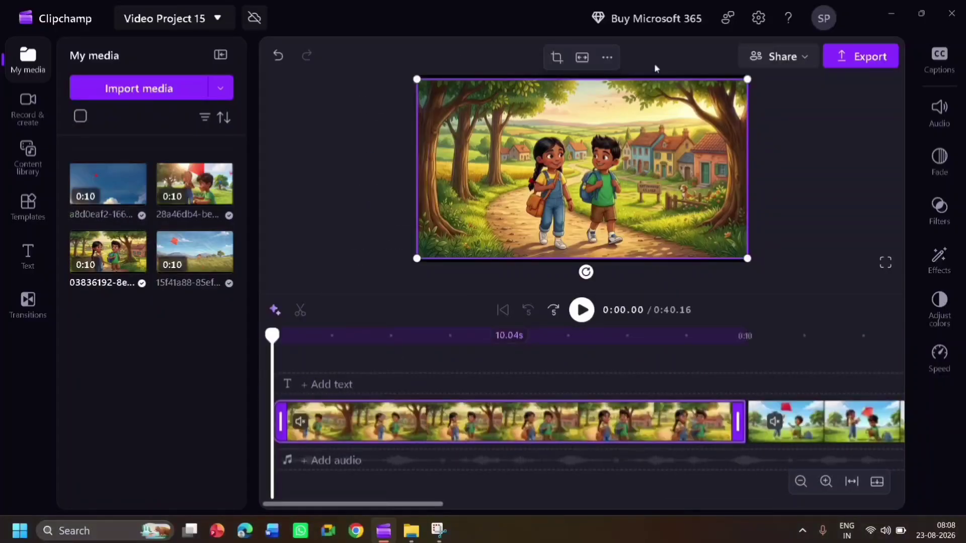
Add the narration Generated Audio August 22, 2026 - 3_10PM.wav from the Downloads folder to the audio track, starting at the beginning of the timeline
{"action": "left_click", "coordinate": [889, 7]}
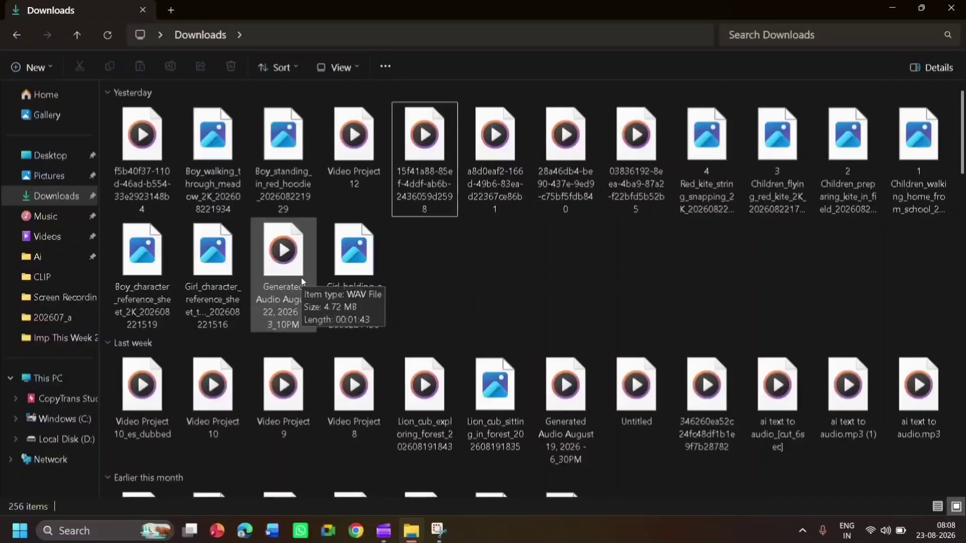
{"action": "left_click_drag", "start_coordinate": [302, 282], "coordinate": [295, 456]}
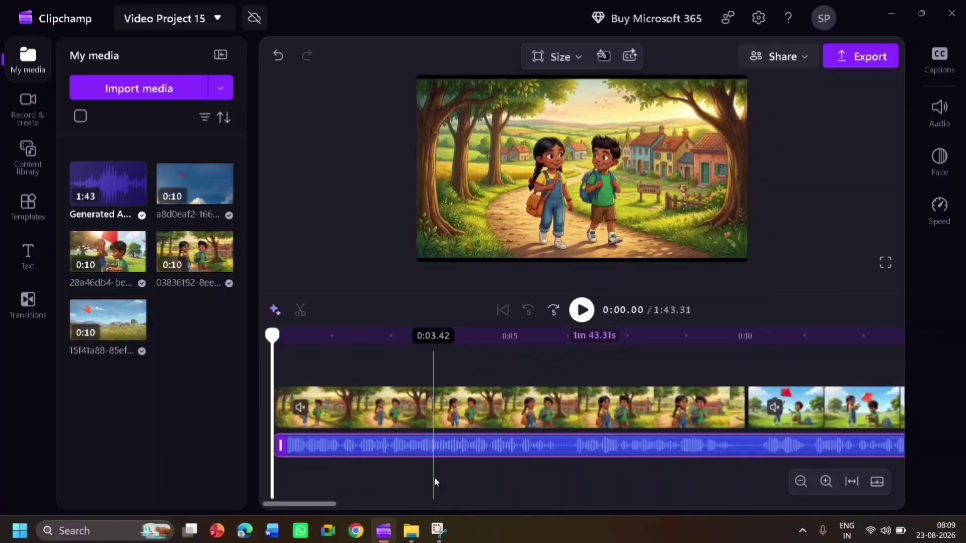
{"action": "left_click", "coordinate": [643, 168]}
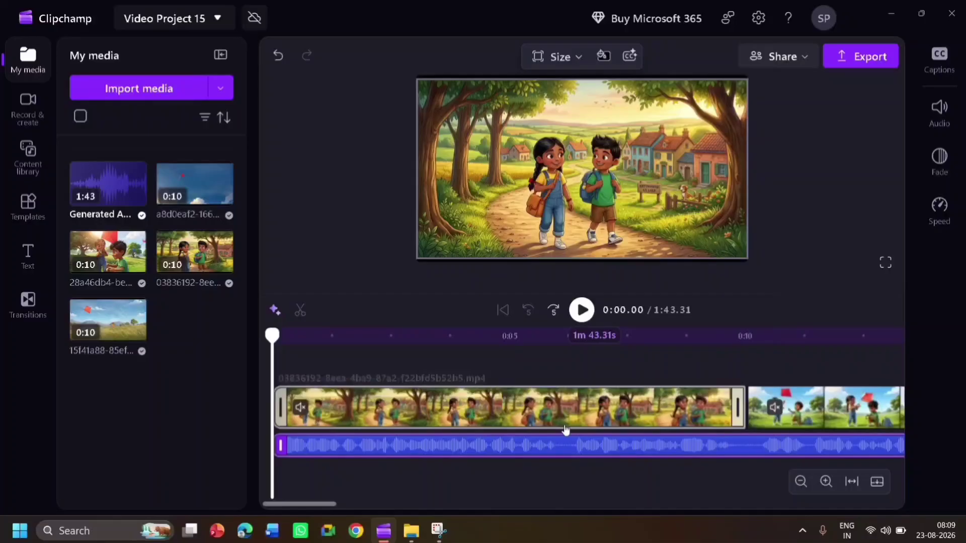
Slow the first clip of the two children walking to a speed of 0.8
{"action": "left_click_drag", "start_coordinate": [736, 404], "coordinate": [739, 425]}
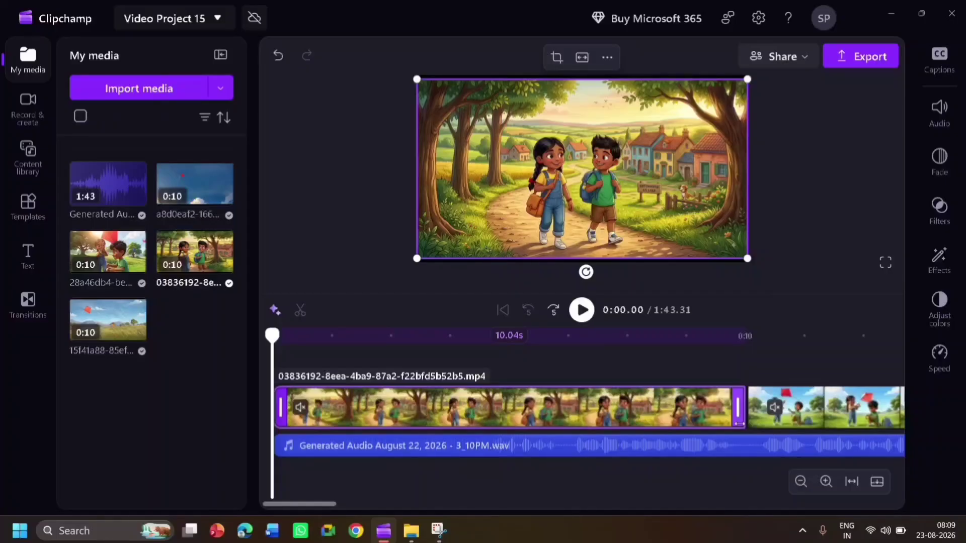
{"action": "left_click", "coordinate": [951, 371]}
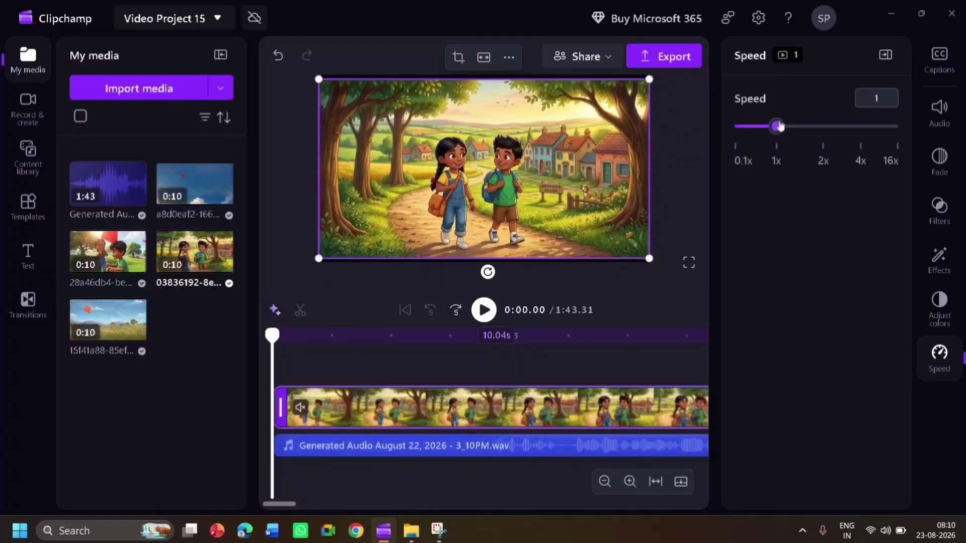
{"action": "left_click_drag", "start_coordinate": [779, 125], "coordinate": [773, 127]}
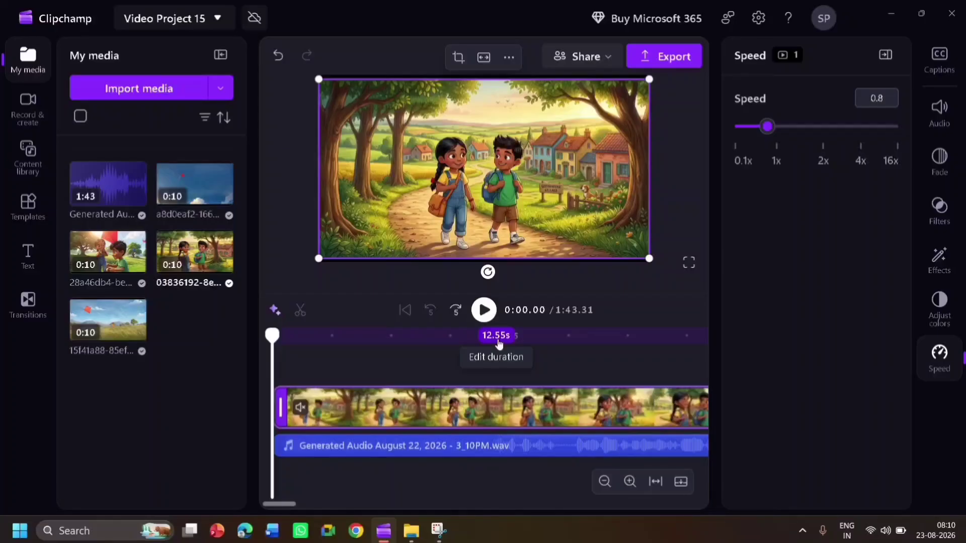
{"action": "left_click", "coordinate": [614, 367]}
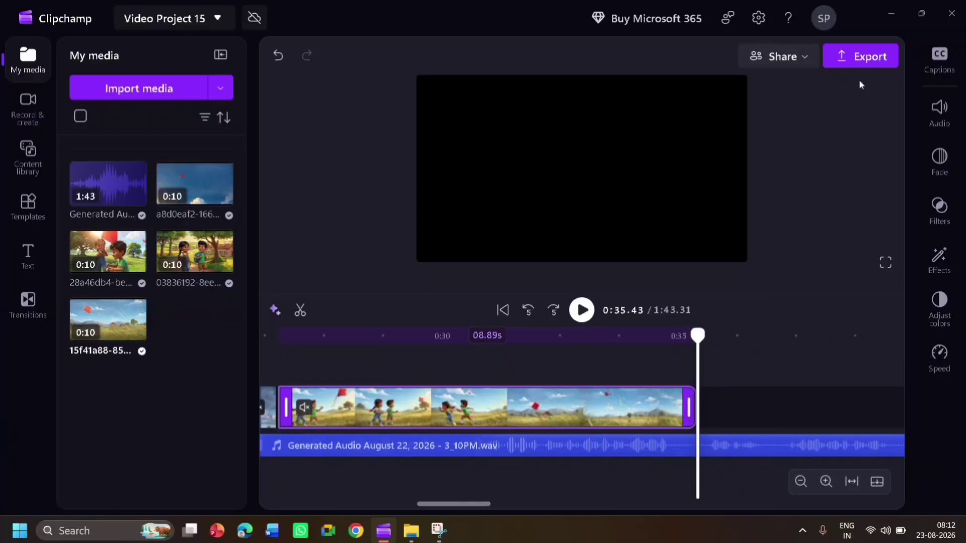
Minimize the Clipchamp window to get back to the desktop
{"action": "left_click", "coordinate": [887, 13]}
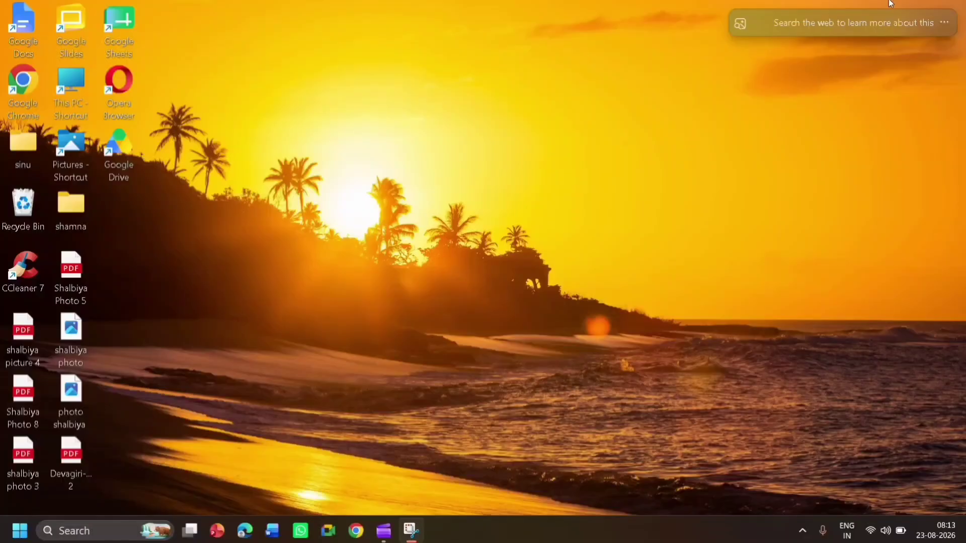